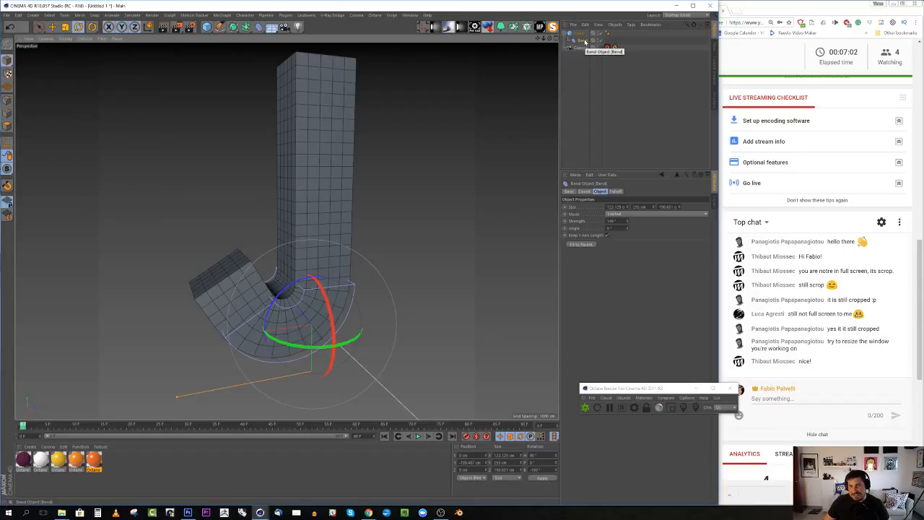
Add a Twist deformer as a child of the bent cube and fit it to its parent
alt+drag(367, 170, 334, 209)
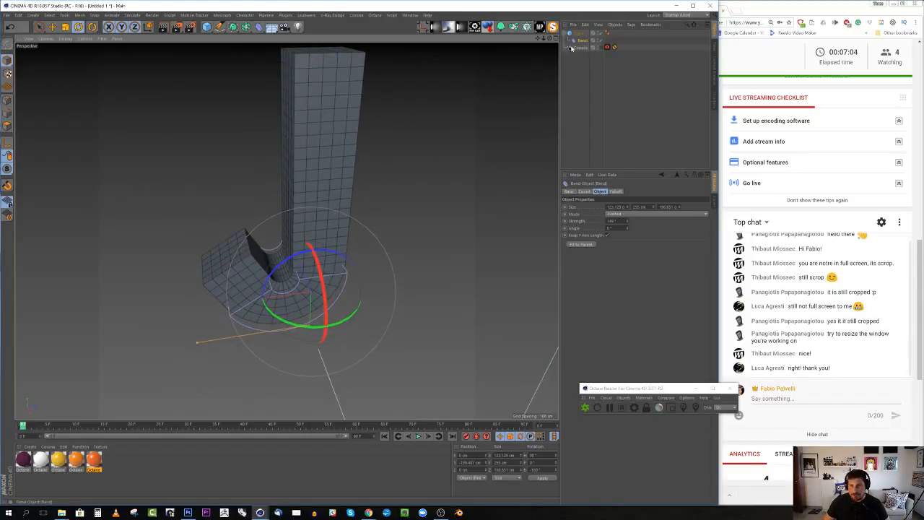
alt+drag(485, 153, 324, 190)
mouse_move(331, 262)
alt+mouse_down()
mouse_move(347, 233)
mouse_move(345, 250)
alt+mouse_up()
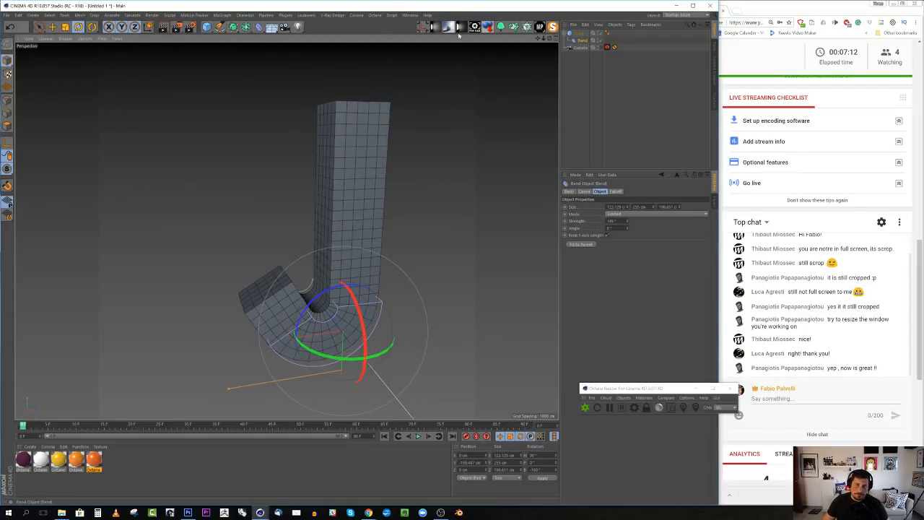
click(259, 27)
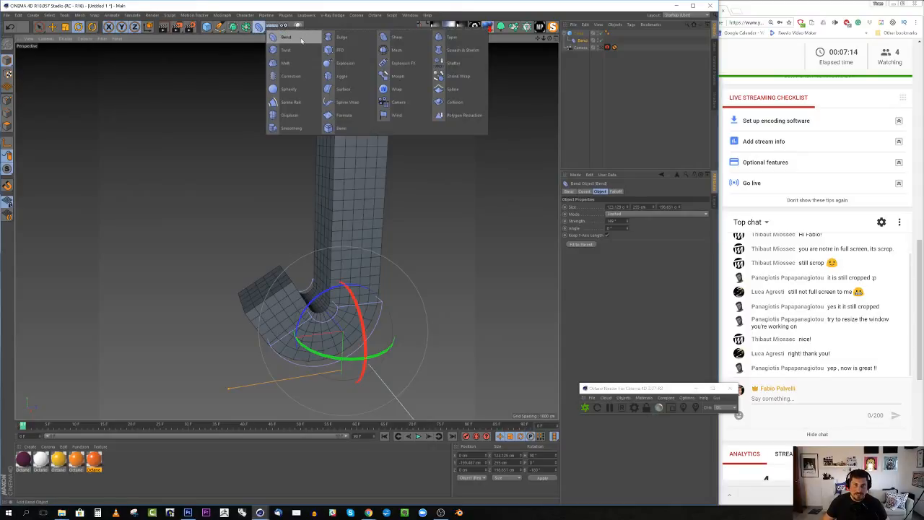
click(286, 52)
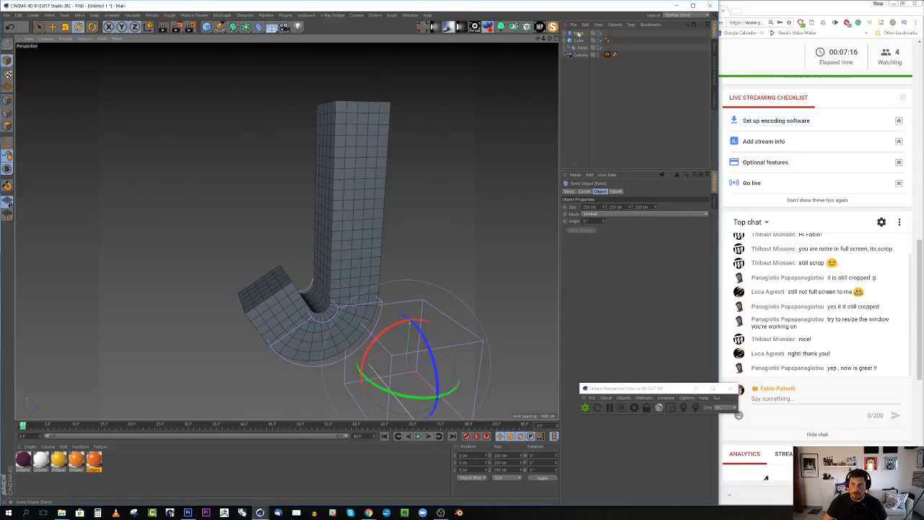
drag(579, 35, 578, 43)
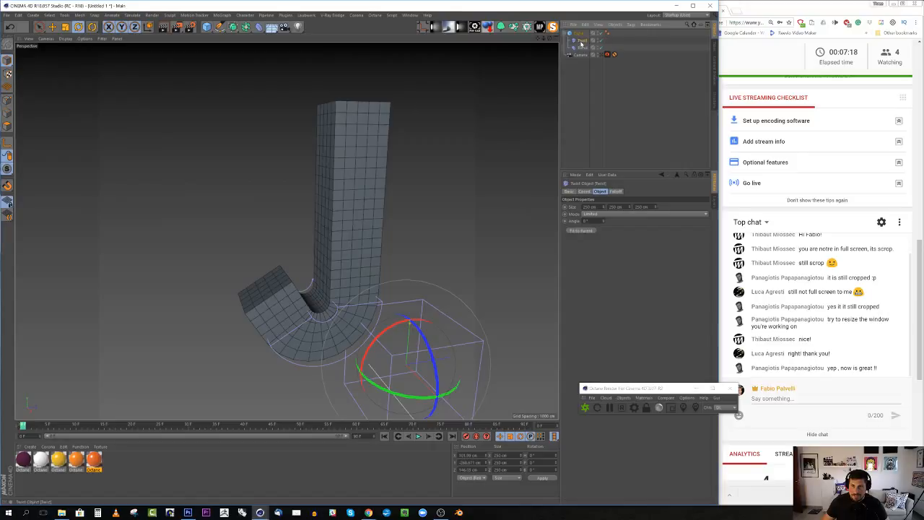
click(584, 231)
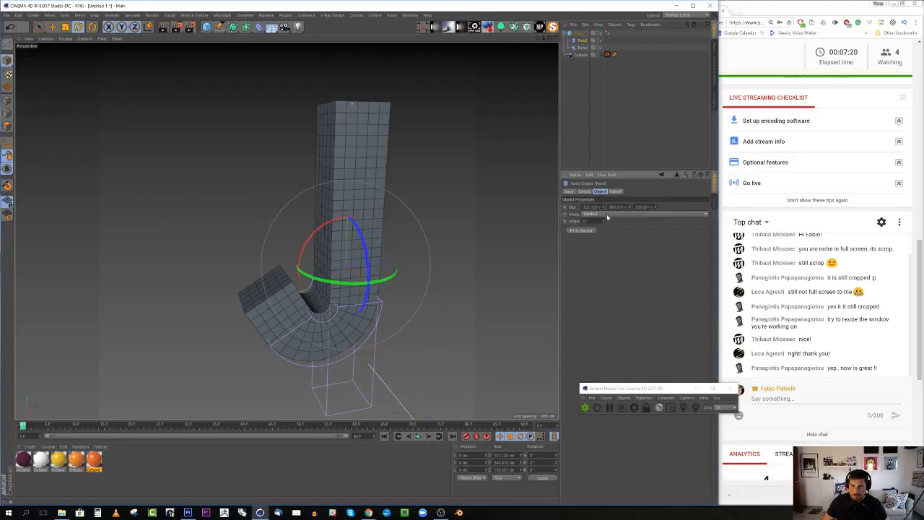
Twist the column by a negative angle and increase the Bend deformer's Y size to 313 cm
drag(603, 222, 626, 223)
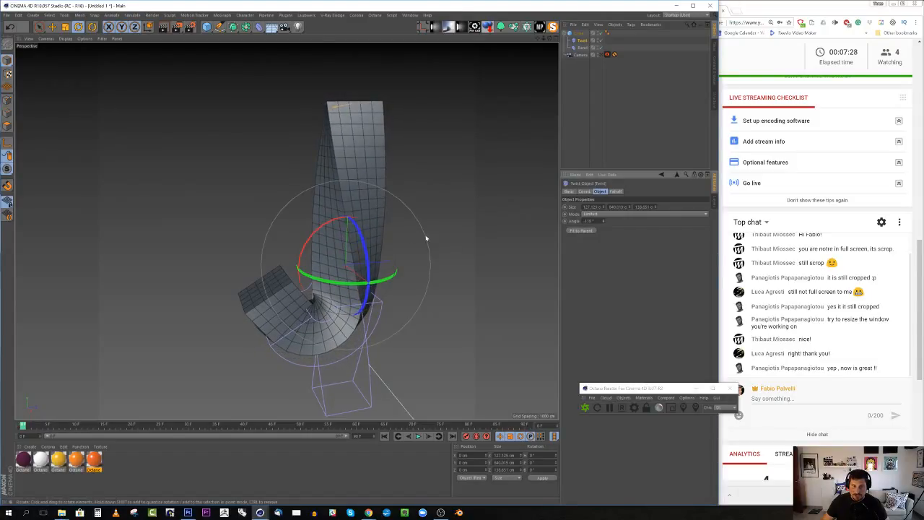
alt+drag(427, 237, 370, 226)
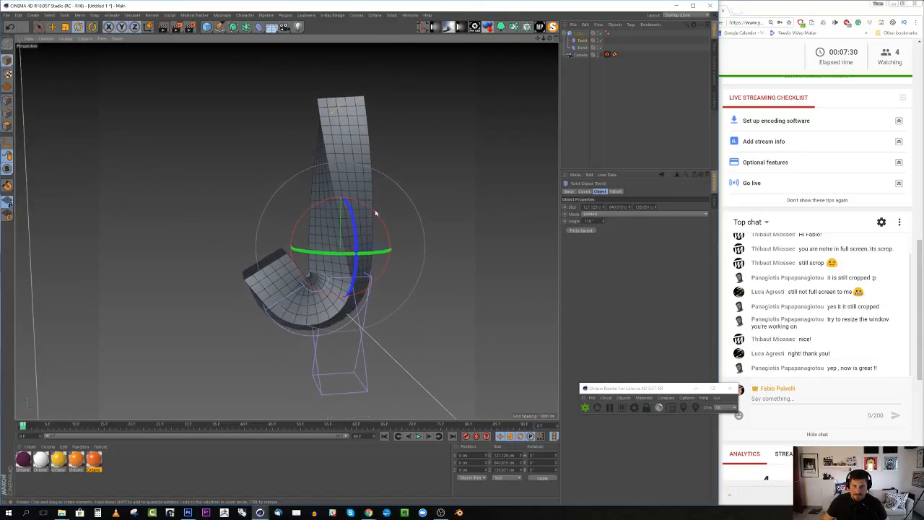
click(582, 47)
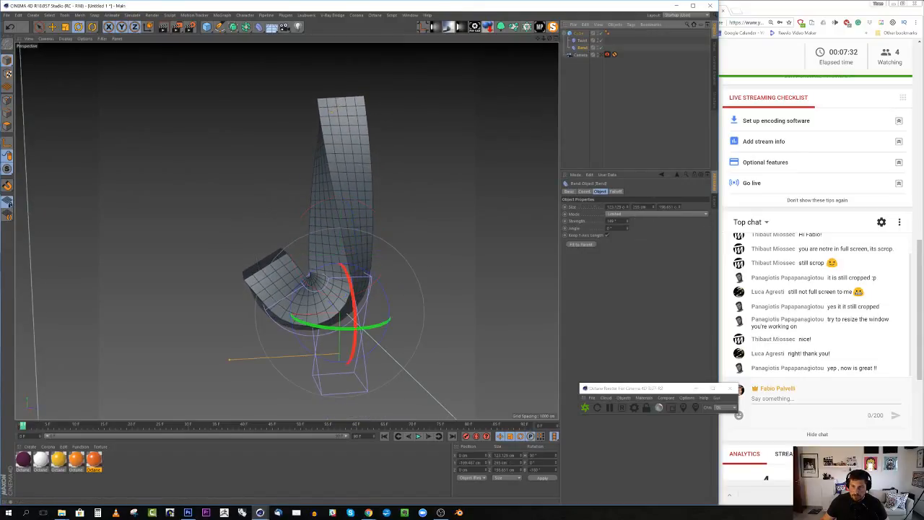
mouse_move(654, 208)
mouse_down()
mouse_move(639, 208)
mouse_move(657, 207)
mouse_up()
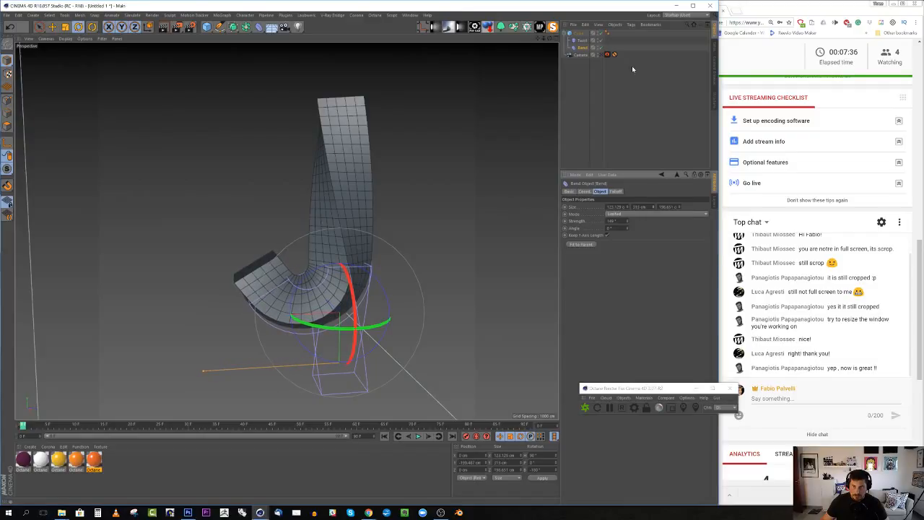
Increase the cube's Y size to about 930 cm to lengthen both ends of the J shape
click(580, 34)
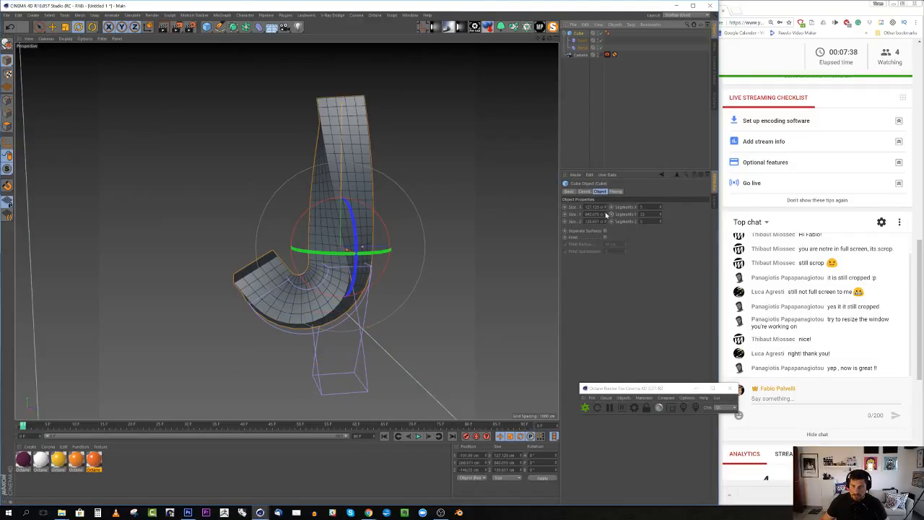
drag(609, 215, 616, 214)
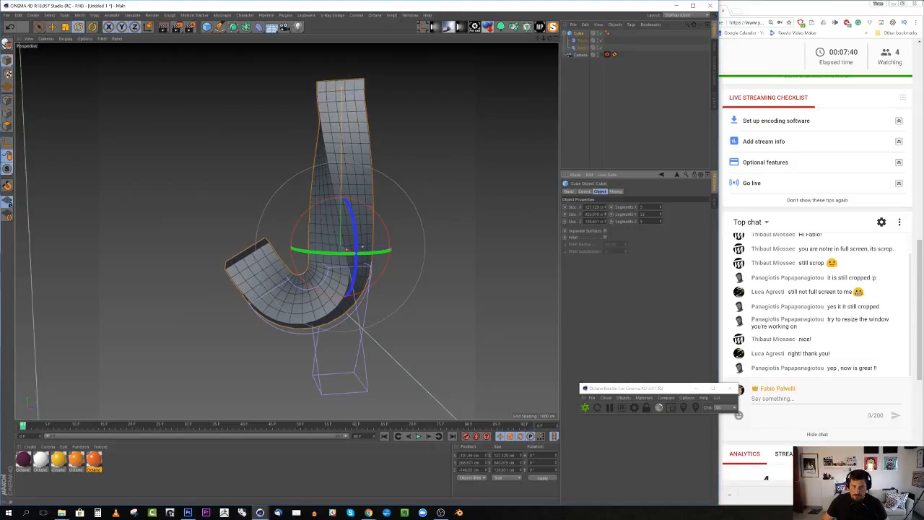
alt+right_drag(405, 219, 386, 250)
alt+drag(385, 250, 365, 203)
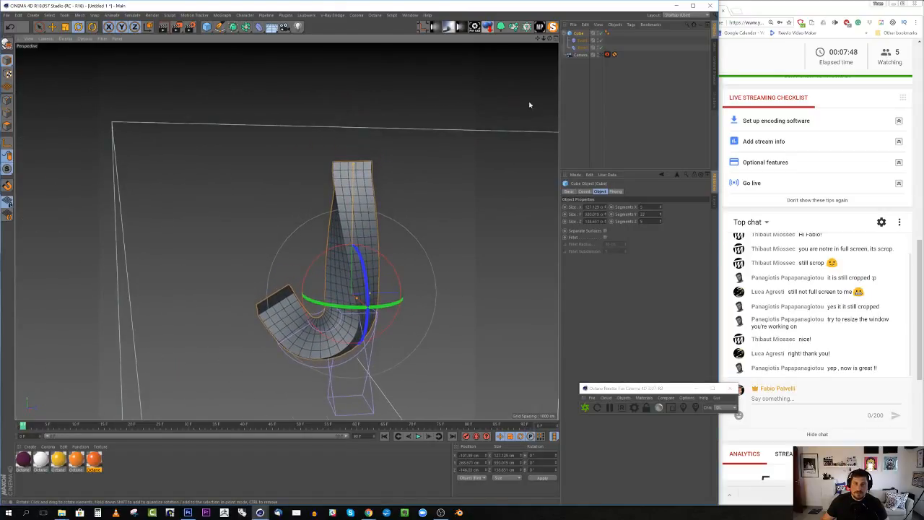
click(583, 48)
click(259, 27)
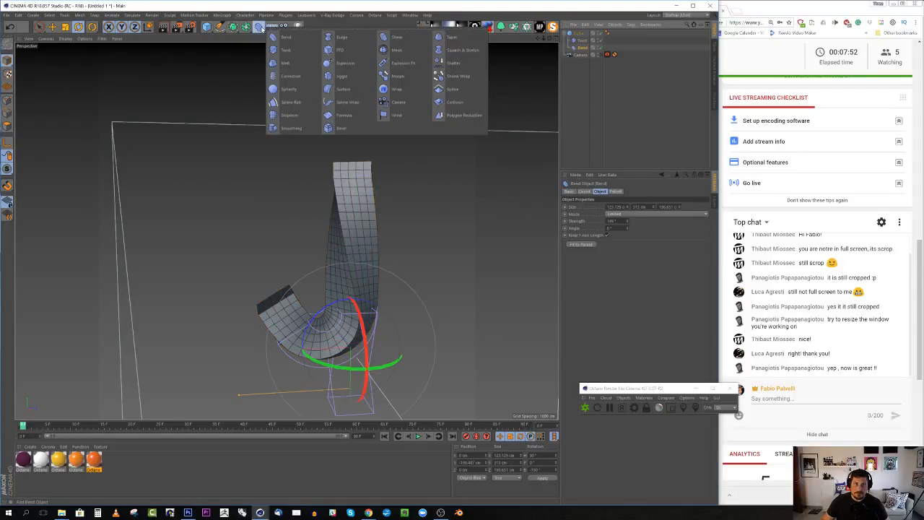
click(625, 124)
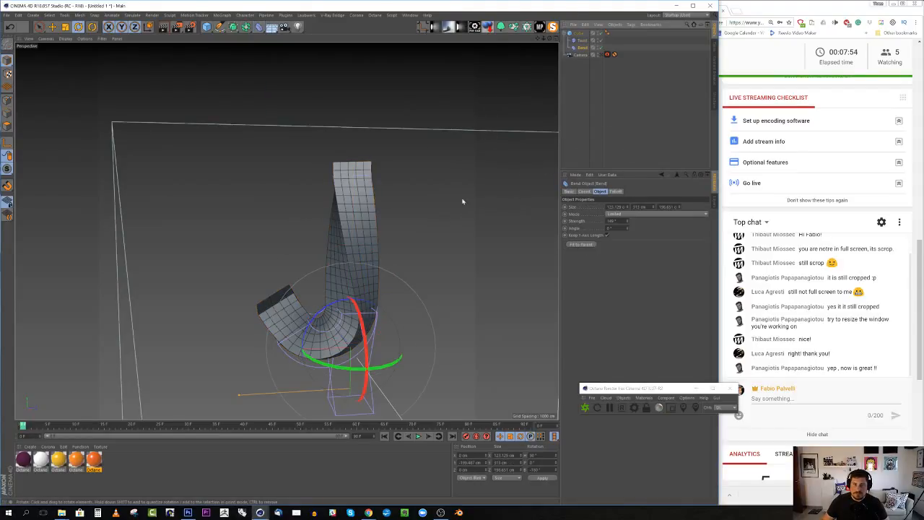
Look through the scene camera, move the J shape down and rotate it to a heading of about 15°
click(602, 54)
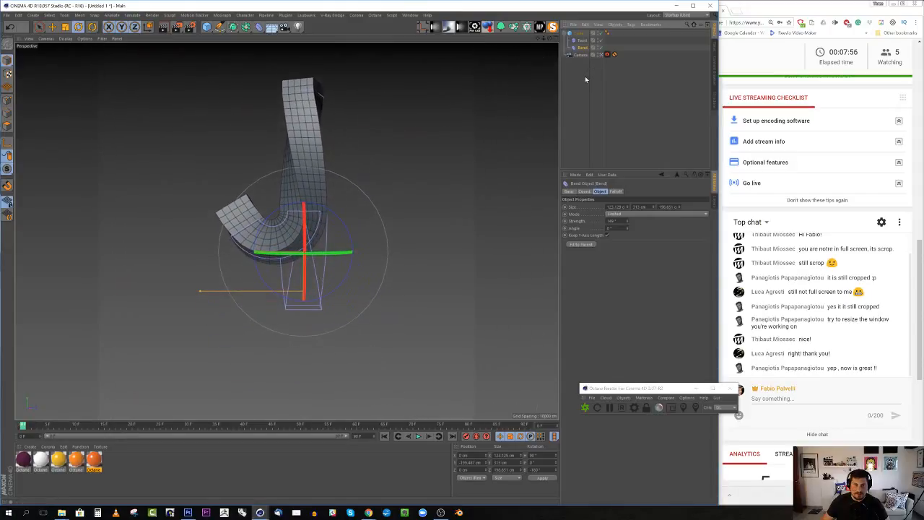
click(568, 35)
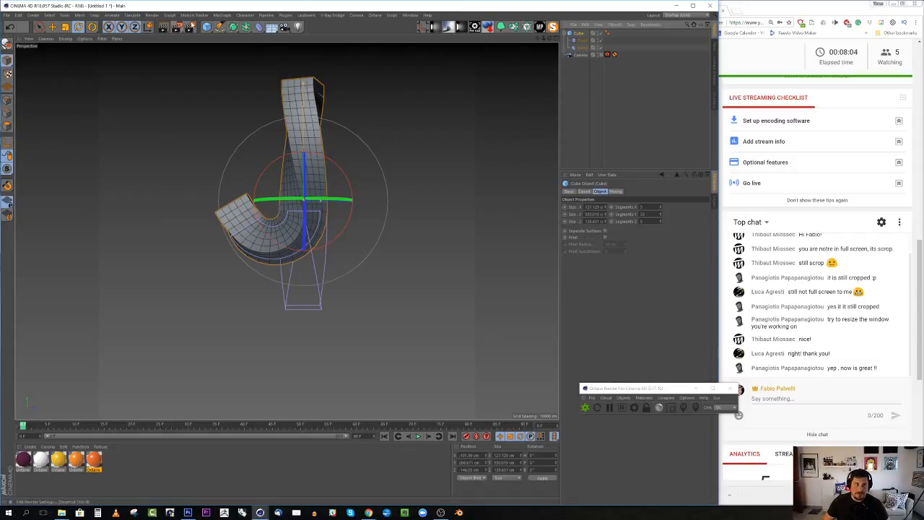
click(52, 26)
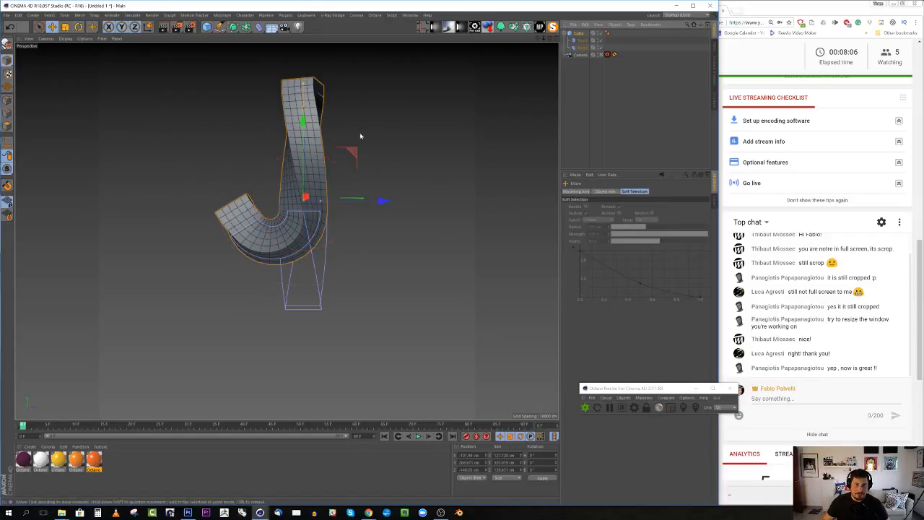
drag(360, 132, 360, 175)
key(r)
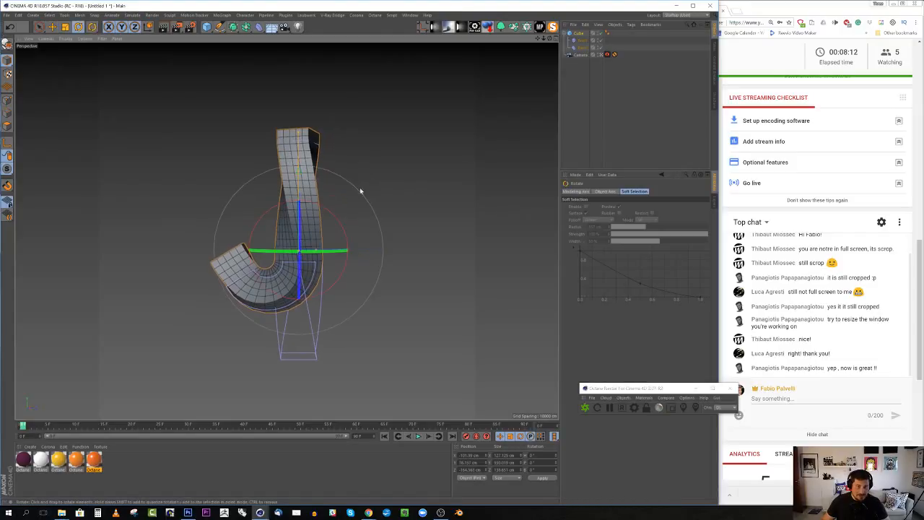
drag(322, 249, 337, 235)
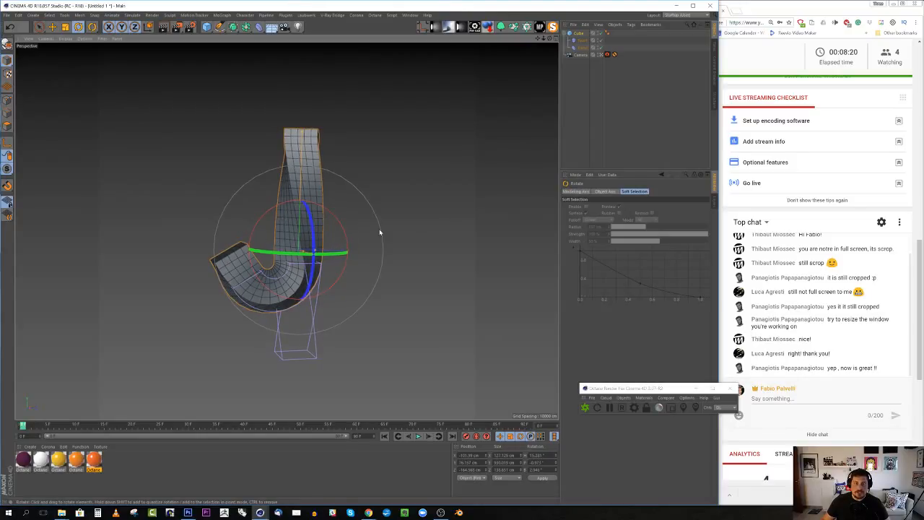
Scale the J shape up uniformly and shift it slightly down and sideways within the camera view
key(t)
drag(398, 282, 510, 274)
key(e)
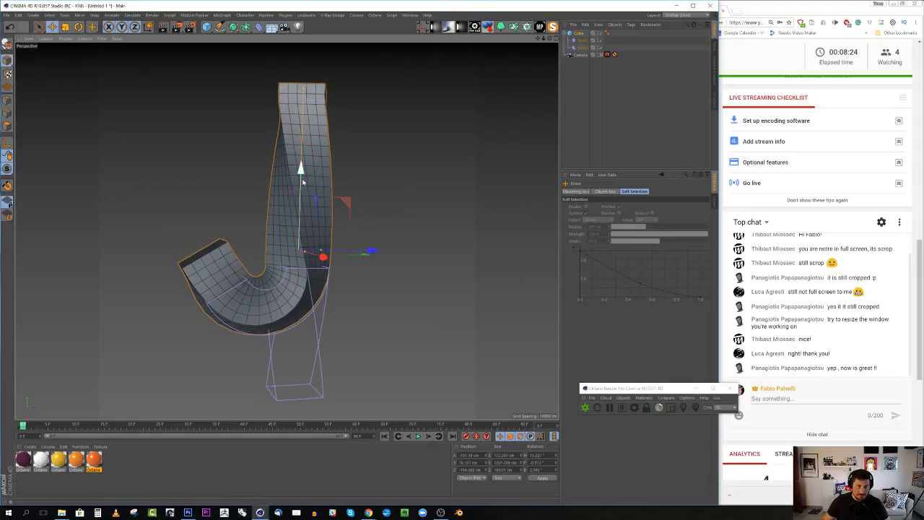
drag(302, 178, 303, 196)
drag(351, 268, 357, 268)
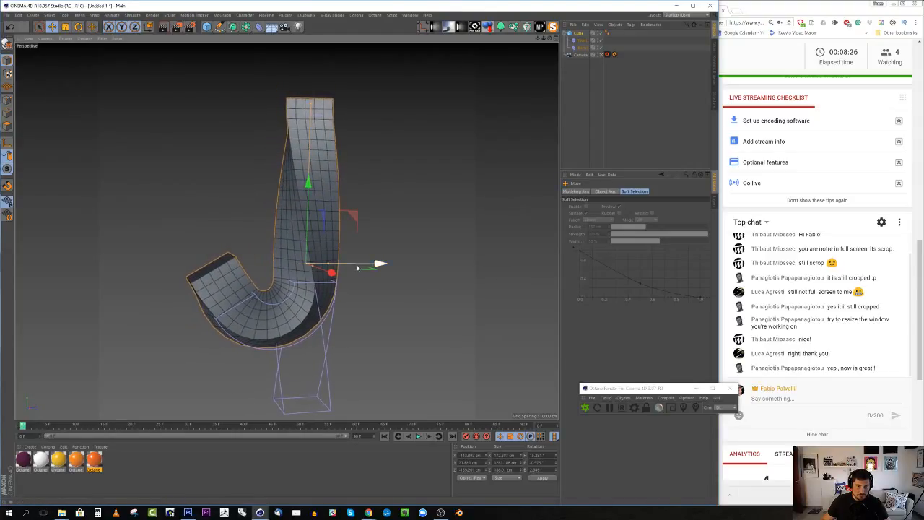
Set the Twist deformer's angle to about 54° and slightly increase the cube's Y segments
click(581, 40)
drag(604, 221, 604, 106)
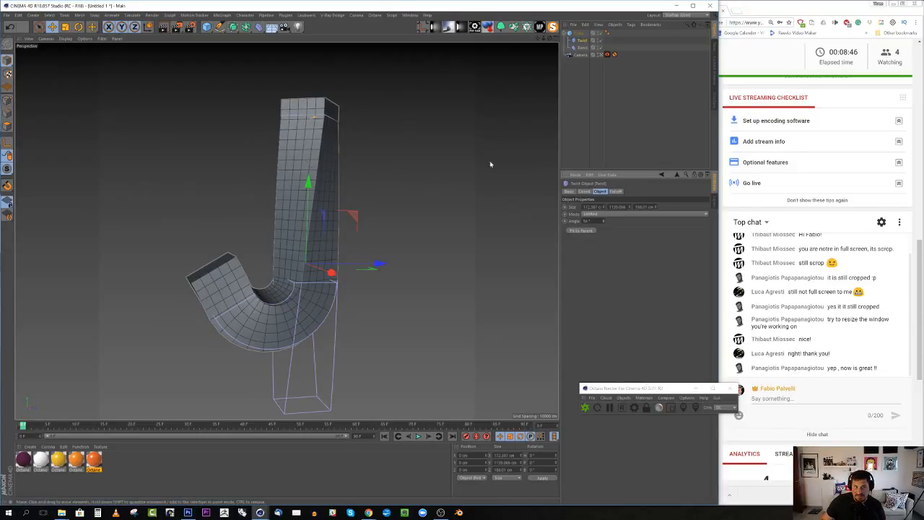
click(581, 34)
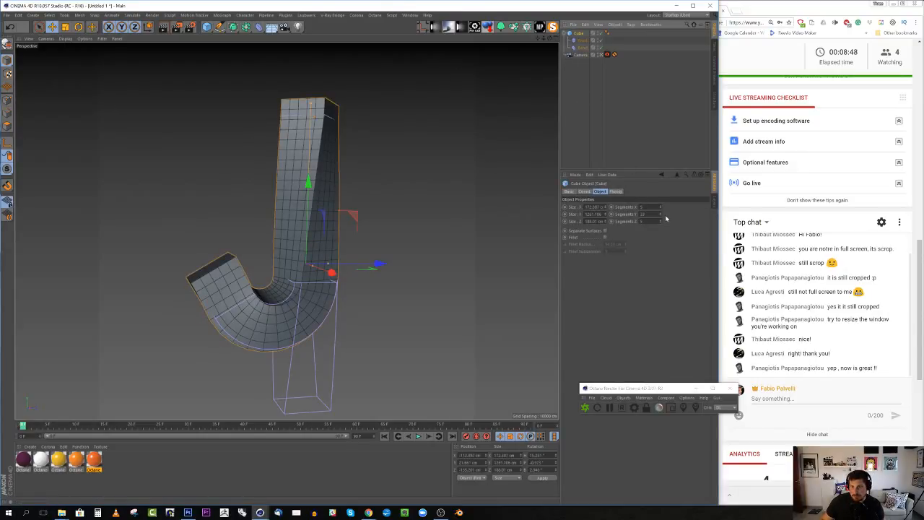
click(661, 213)
click(661, 213)
click(660, 213)
click(661, 213)
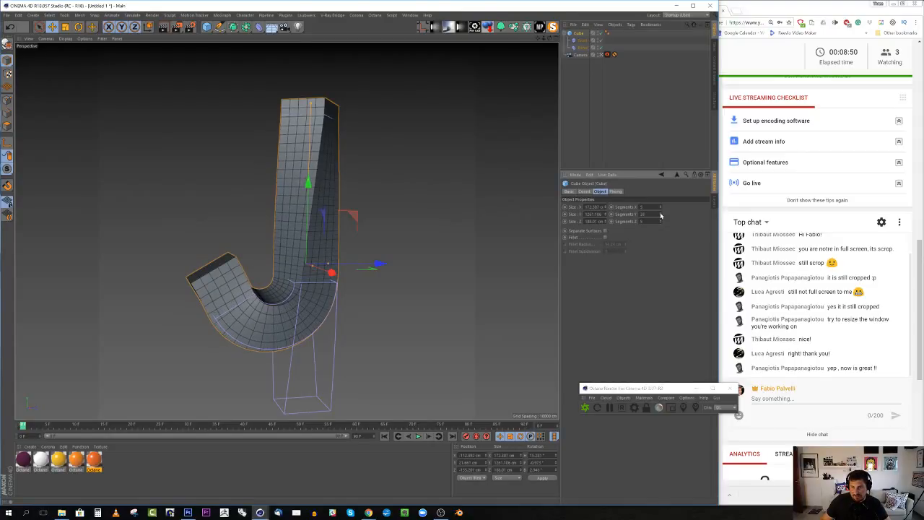
click(661, 216)
click(660, 216)
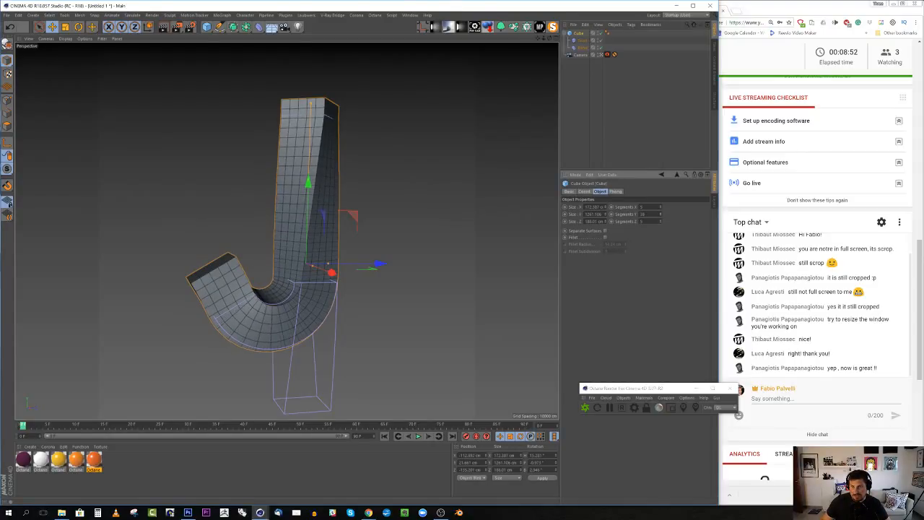
Create a polygon copy of the deformed cube with Current State to Object and disable the original cube
right_click(578, 36)
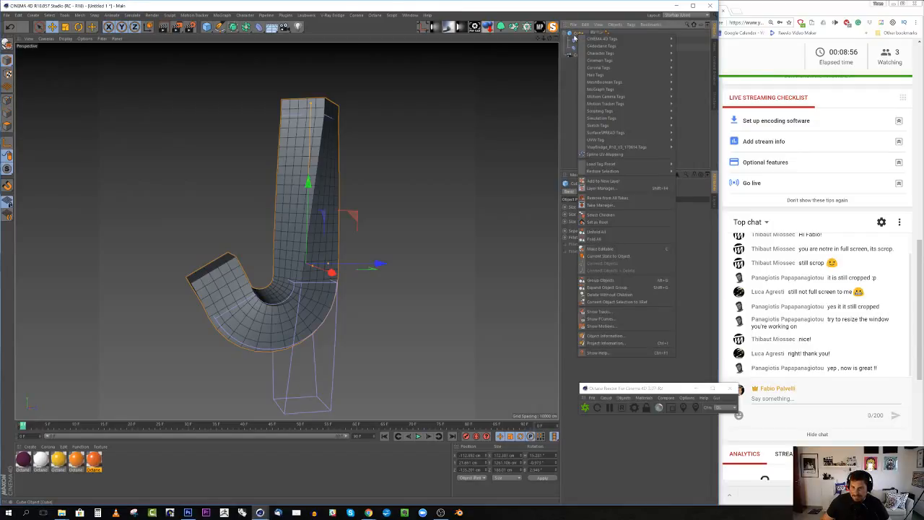
mouse_move(596, 61)
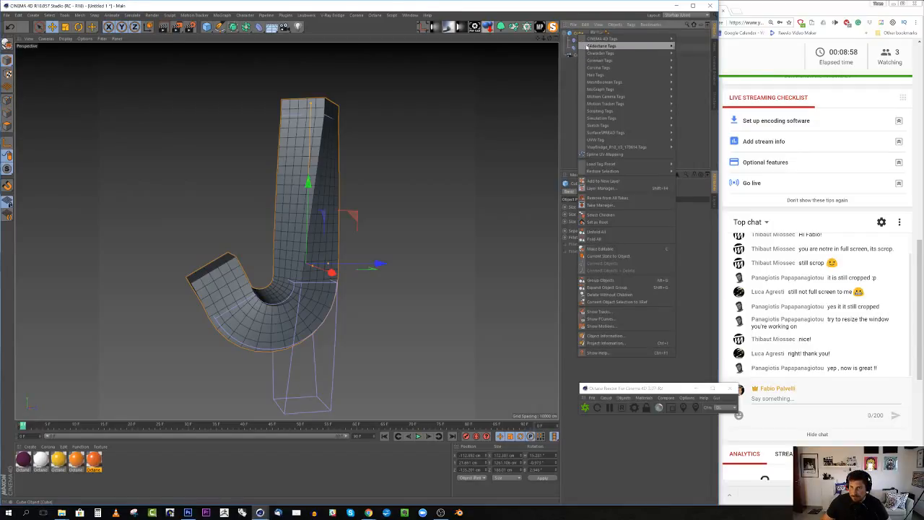
click(610, 256)
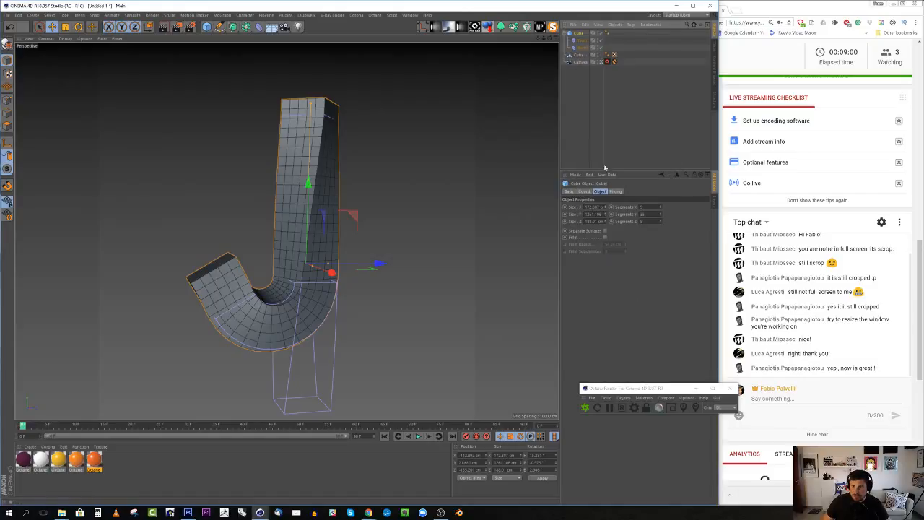
click(568, 34)
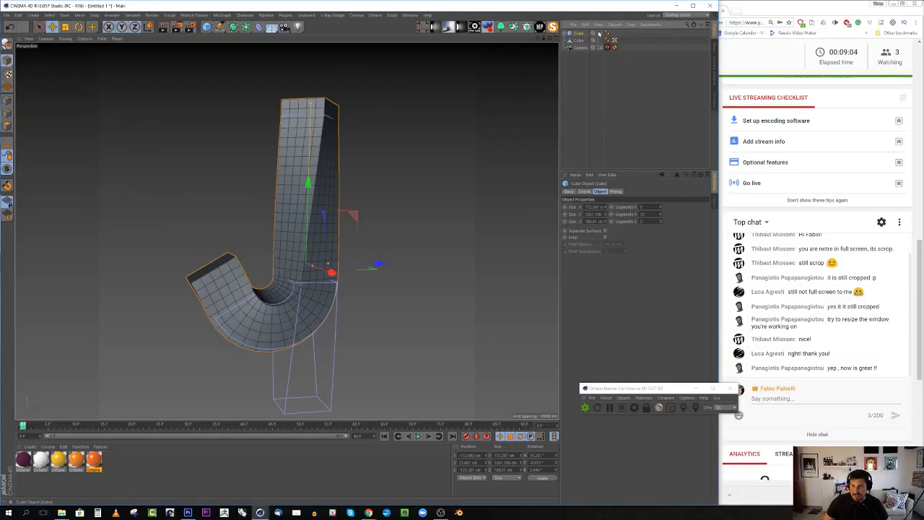
click(599, 33)
Switch the polygon copy to point editing, try pulling one column edge point outward along Z, and undo that move
click(579, 41)
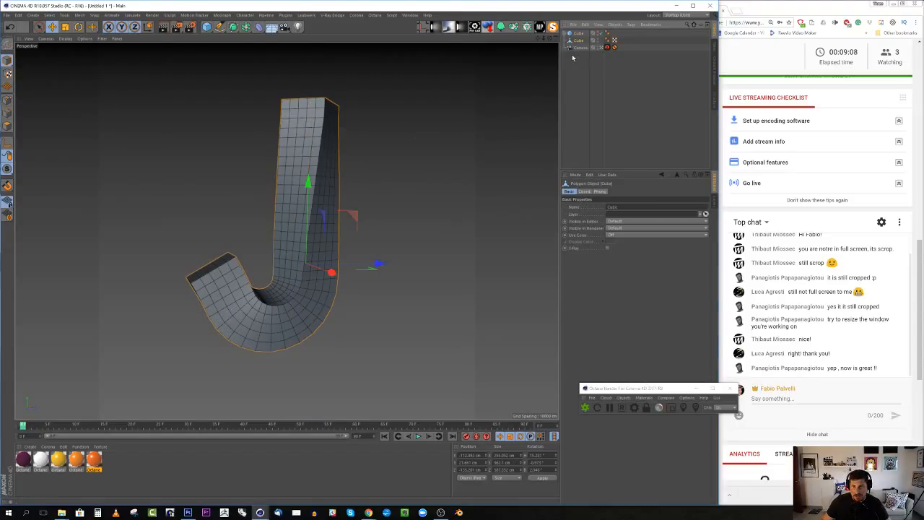
click(7, 101)
click(324, 128)
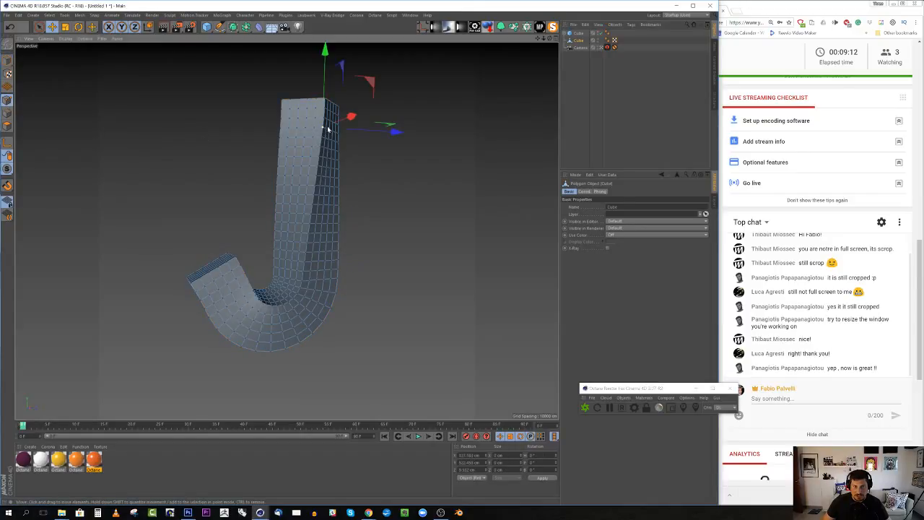
drag(376, 131, 498, 143)
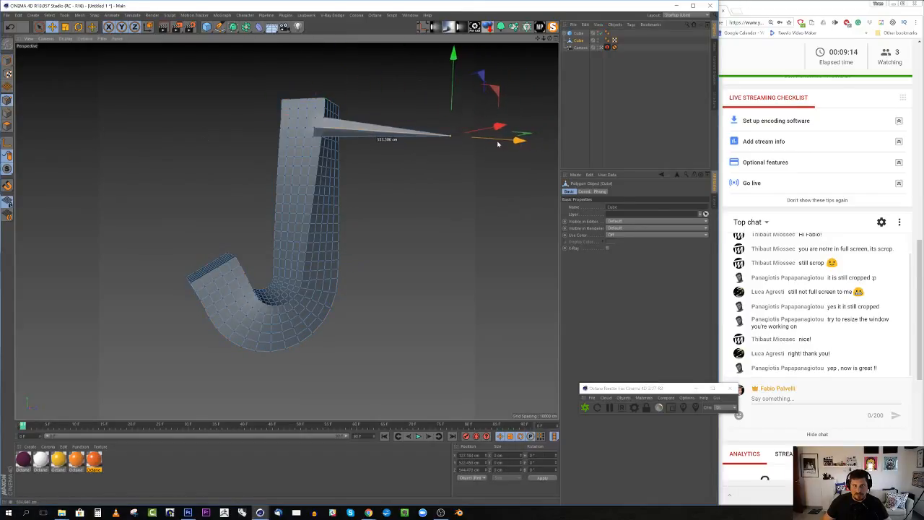
key(ctrl+z)
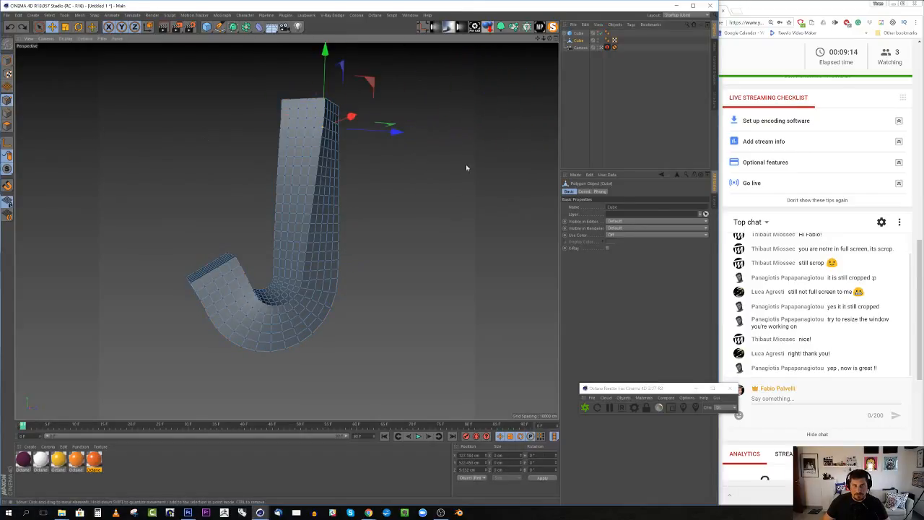
click(326, 241)
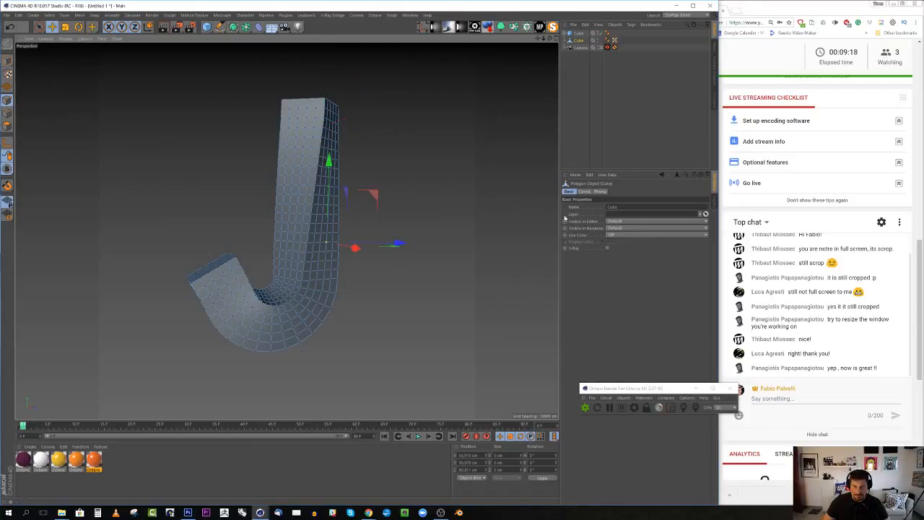
Try pulling the column's edge point outward along Z with soft selection enabled
key(e)
click(586, 207)
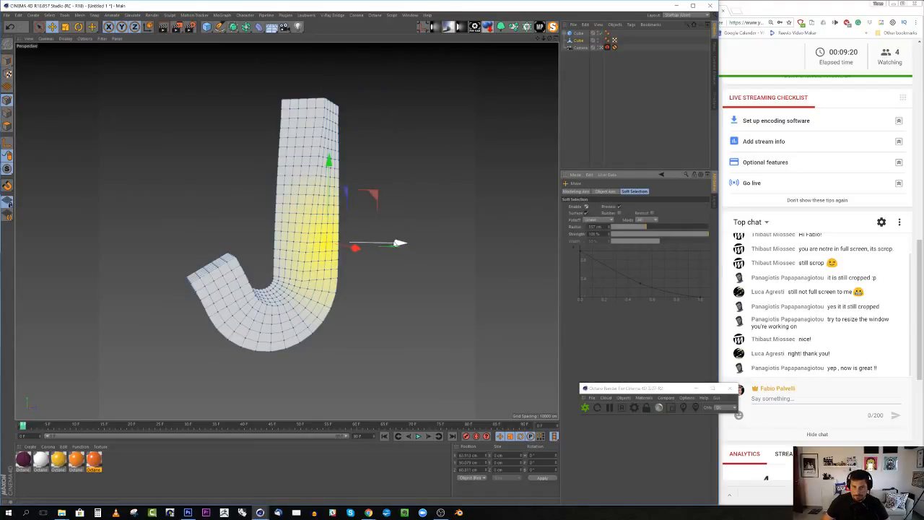
mouse_move(400, 243)
mouse_down()
mouse_move(488, 247)
mouse_move(394, 245)
mouse_move(419, 241)
mouse_move(386, 243)
mouse_move(426, 231)
mouse_move(395, 231)
mouse_up()
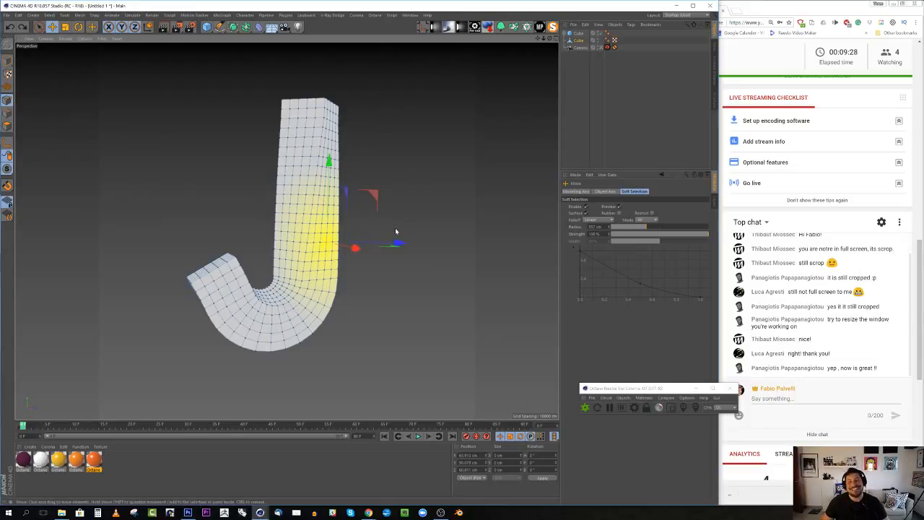
Delete the original cube and switch the remaining J mesh to polygon editing with Live Selection
click(579, 35)
key(Delete)
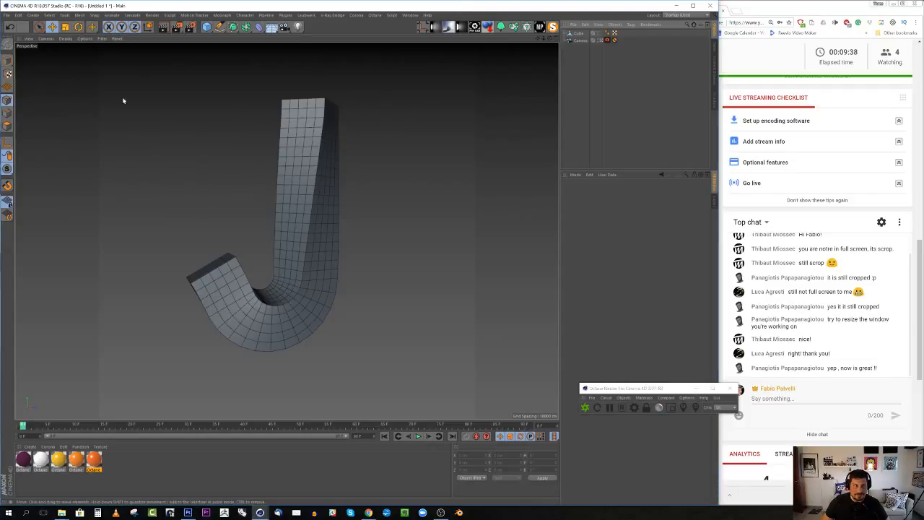
click(7, 127)
click(39, 27)
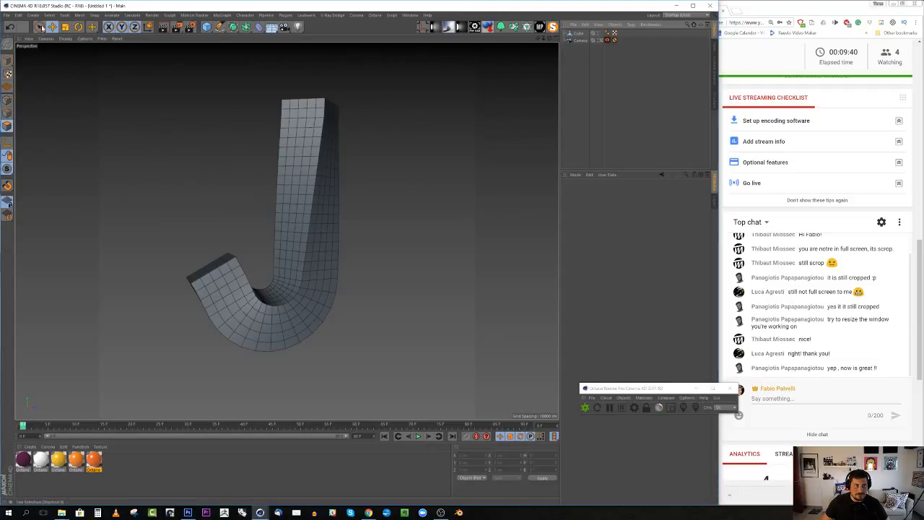
click(579, 33)
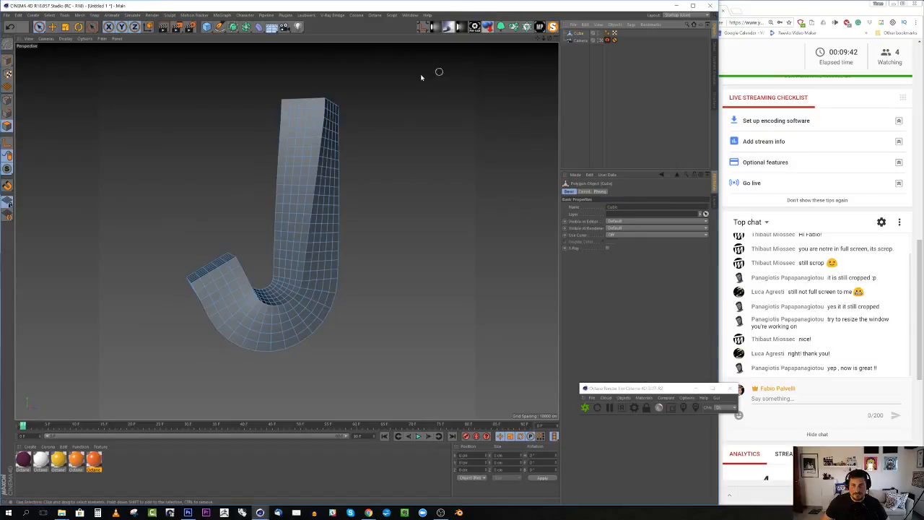
Extrude the polygons at the top of the J's right side outward as a short serif, with soft selection turned off
click(330, 112)
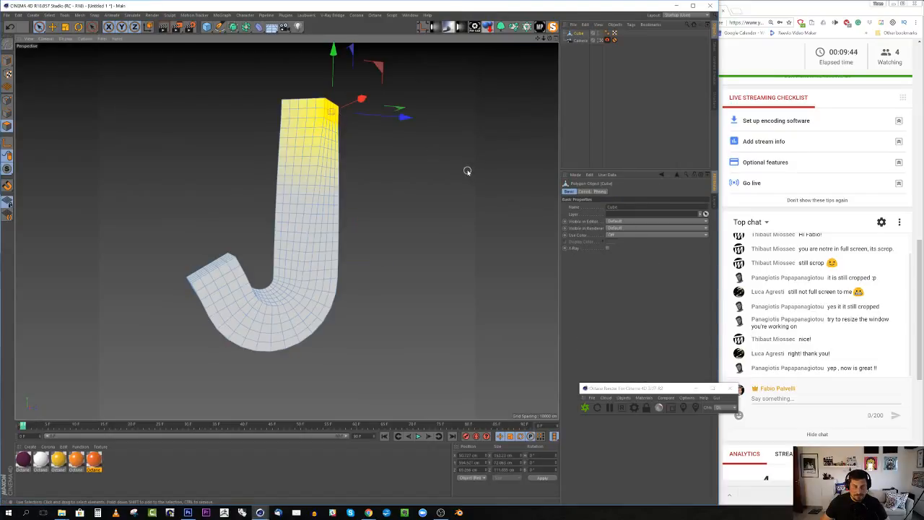
key(e)
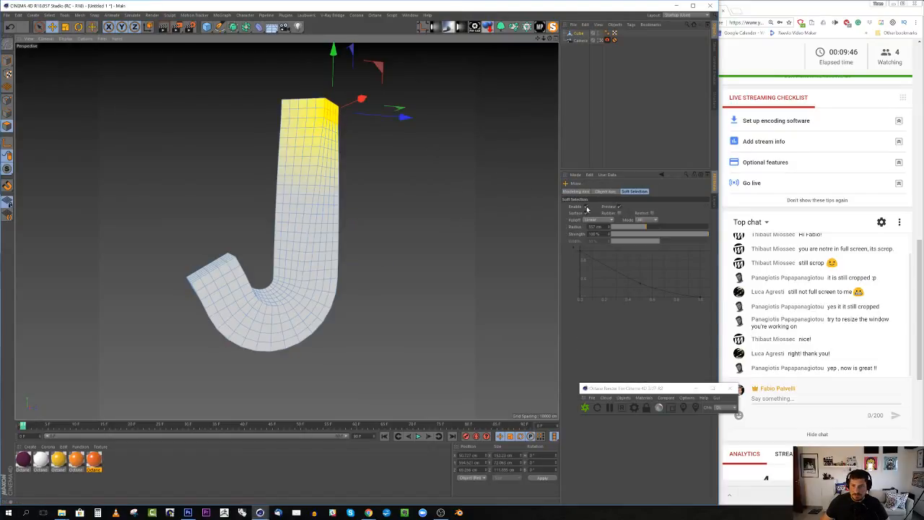
click(587, 207)
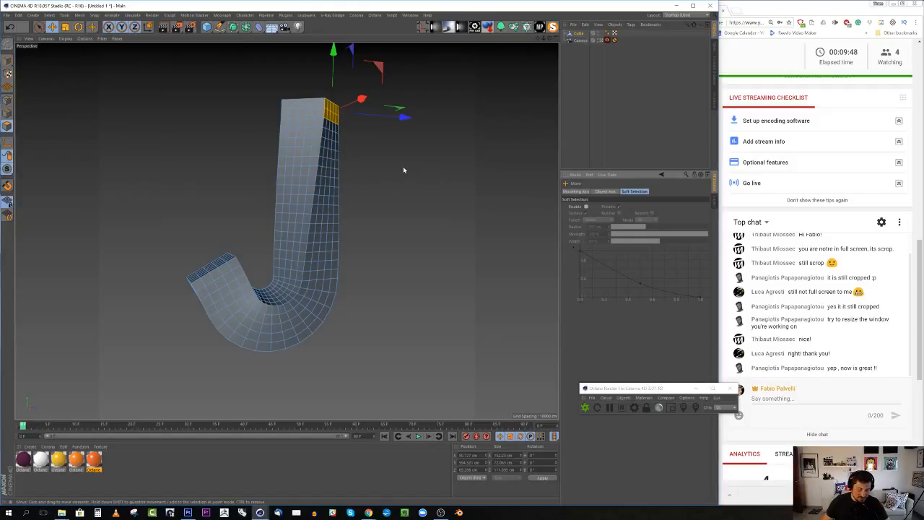
key(m)
key(t)
drag(403, 170, 429, 172)
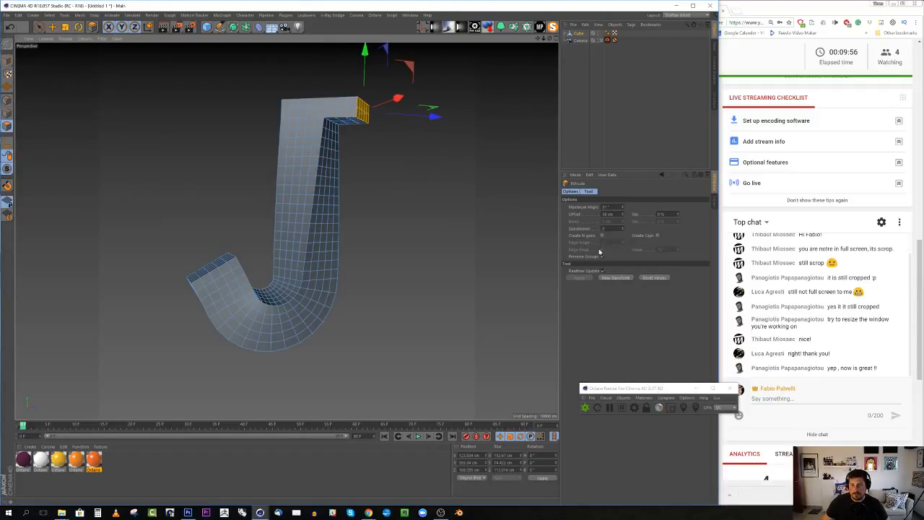
Select the top block of polygons on the J's opposite side, extrude it outward as a matching serif, and return to the camera view
click(602, 39)
alt+drag(433, 148, 485, 186)
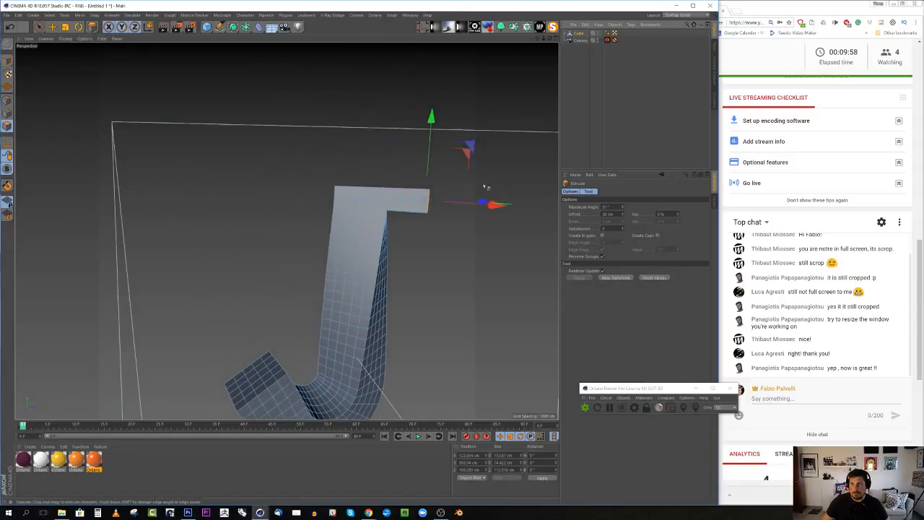
alt+drag(414, 219, 404, 202)
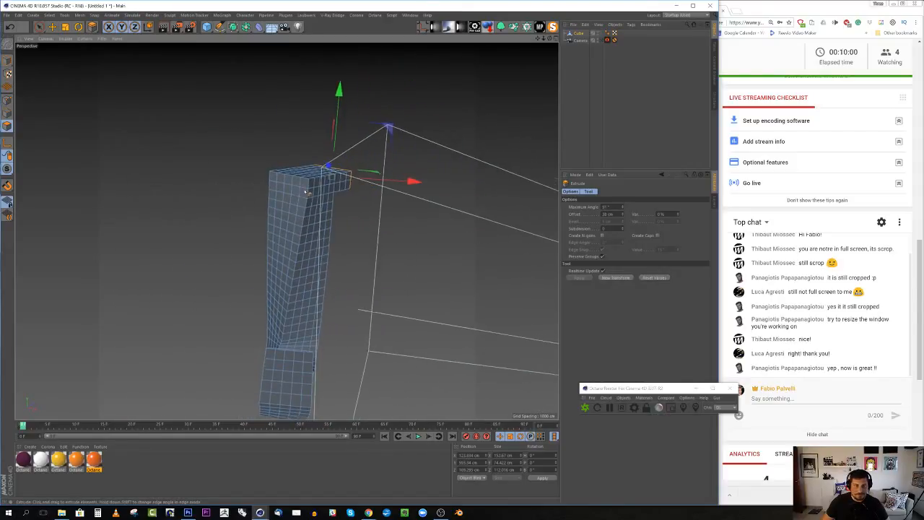
scroll(340, 189, up, 5)
click(40, 28)
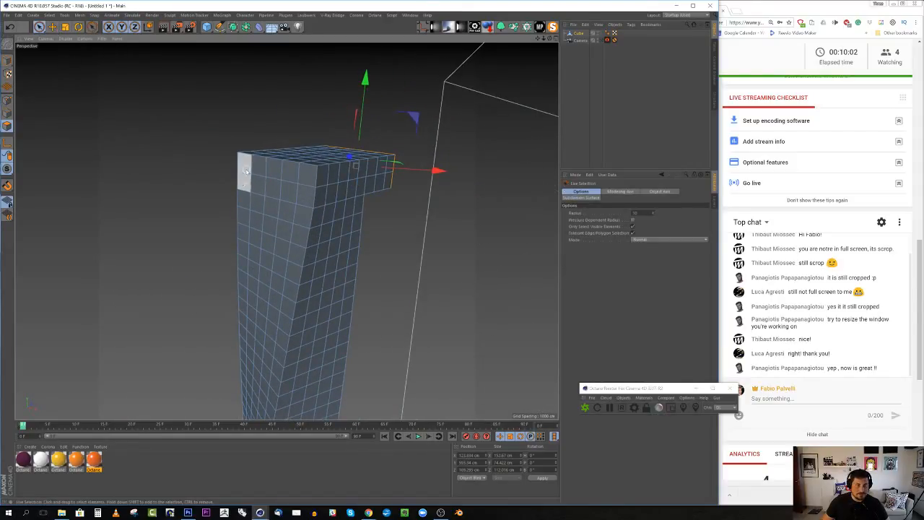
mouse_move(249, 177)
mouse_down()
mouse_move(312, 193)
mouse_move(284, 177)
mouse_move(301, 208)
mouse_move(250, 200)
mouse_up()
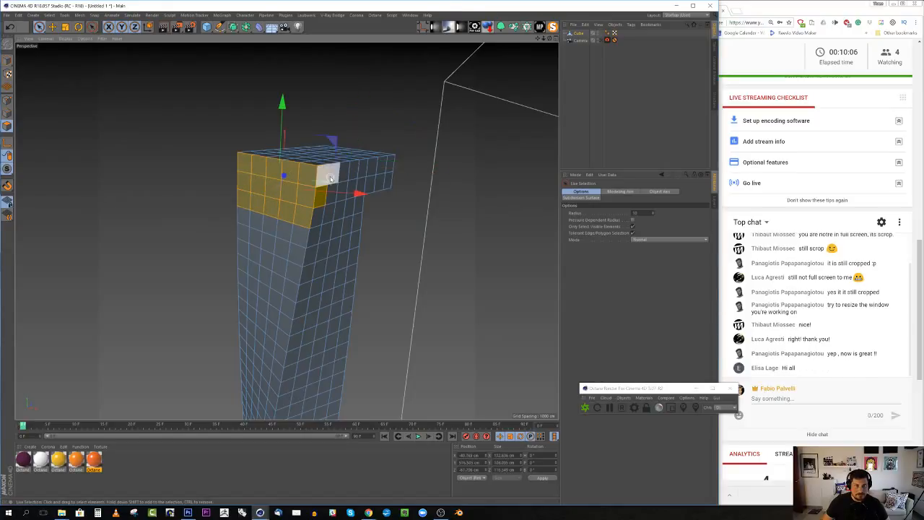
ctrl+drag(327, 175, 325, 203)
alt+drag(409, 219, 356, 221)
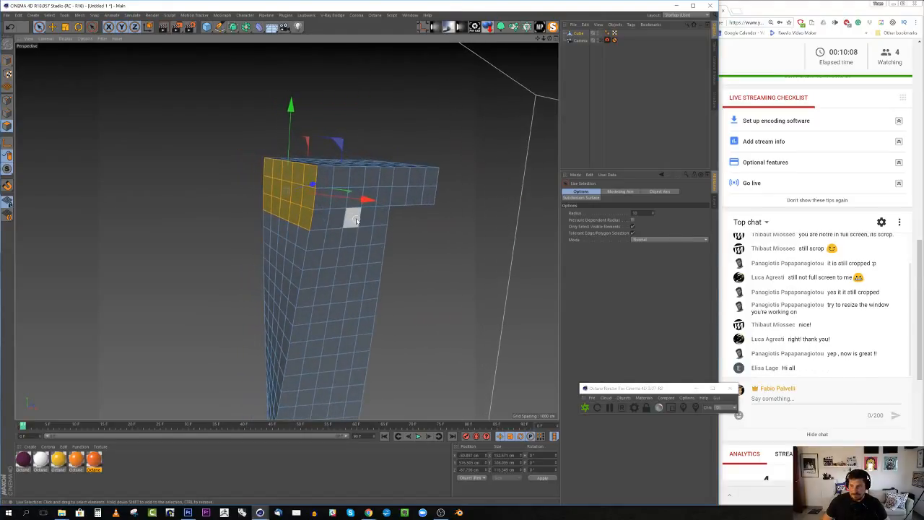
right_click(355, 220)
key(d)
drag(410, 142, 466, 124)
click(600, 42)
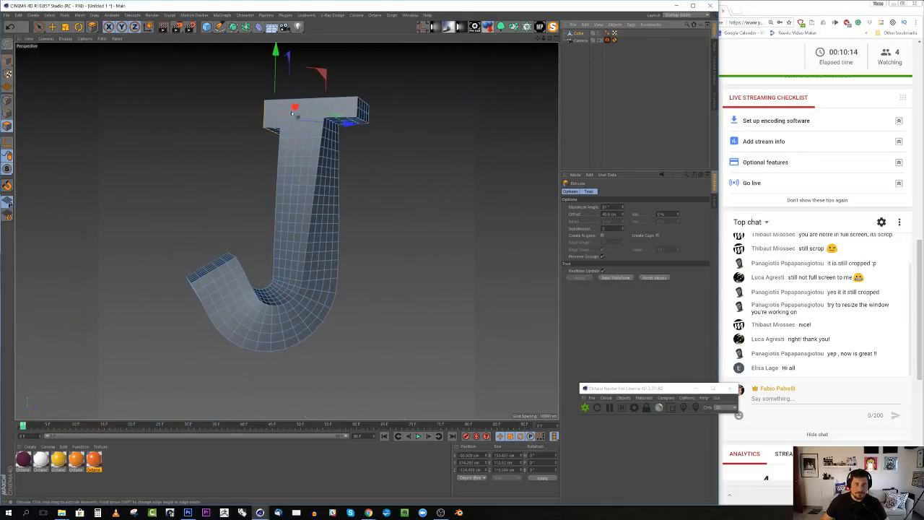
Switch to model mode and shift the whole J slightly along its Z axis
click(7, 73)
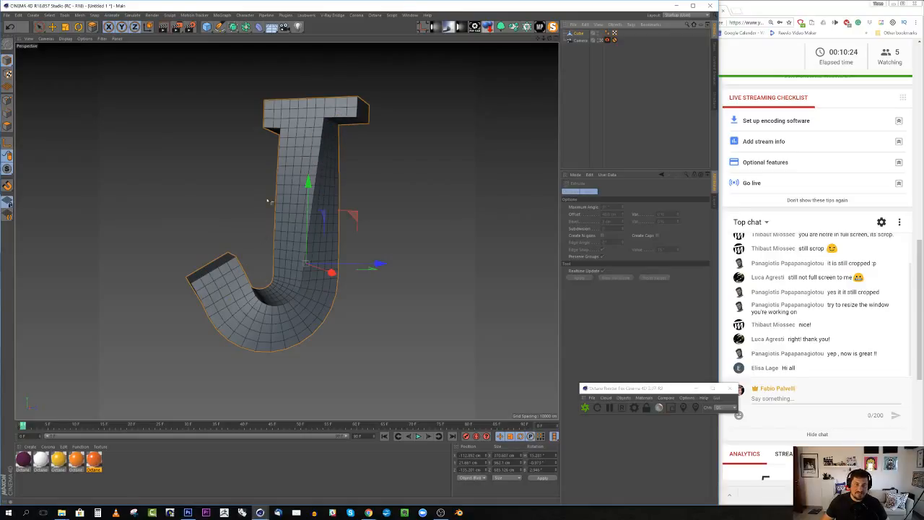
drag(380, 263, 366, 265)
Add a sphere beside the J and duplicate it twice upward to form a column of three spheres
click(206, 27)
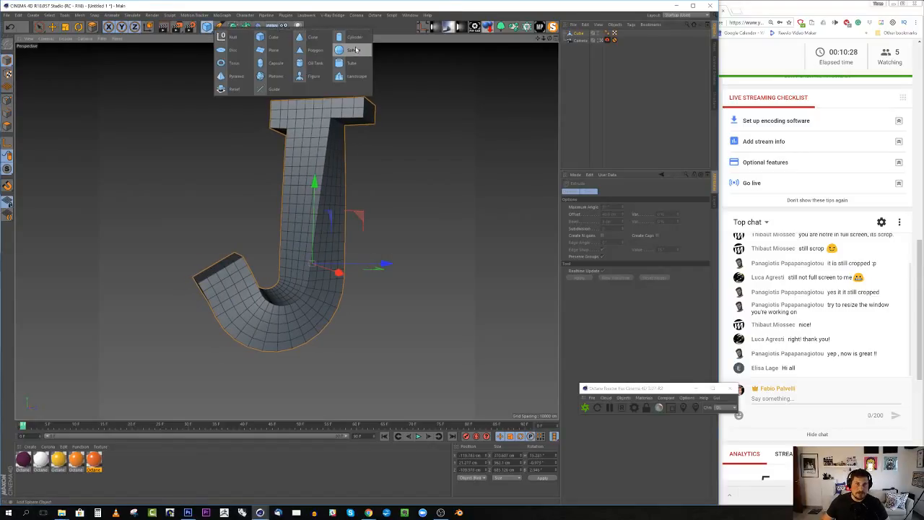
click(355, 50)
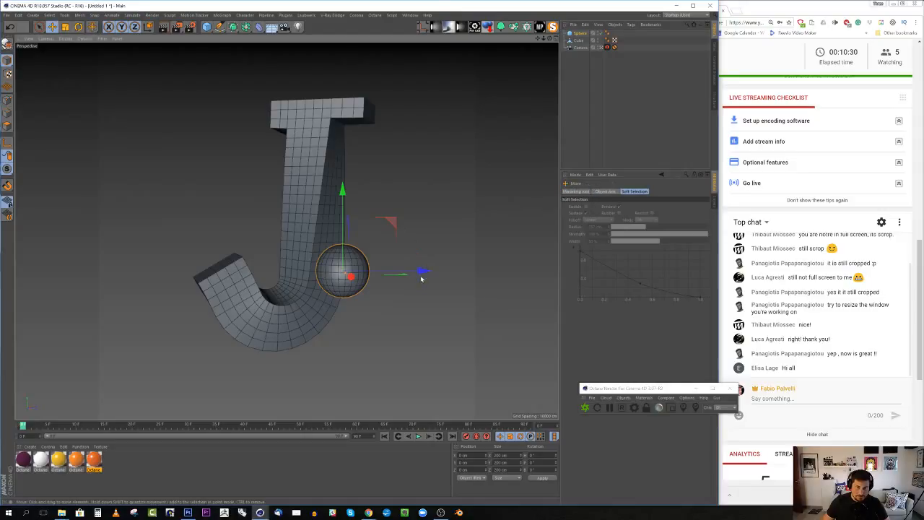
drag(422, 279, 484, 269)
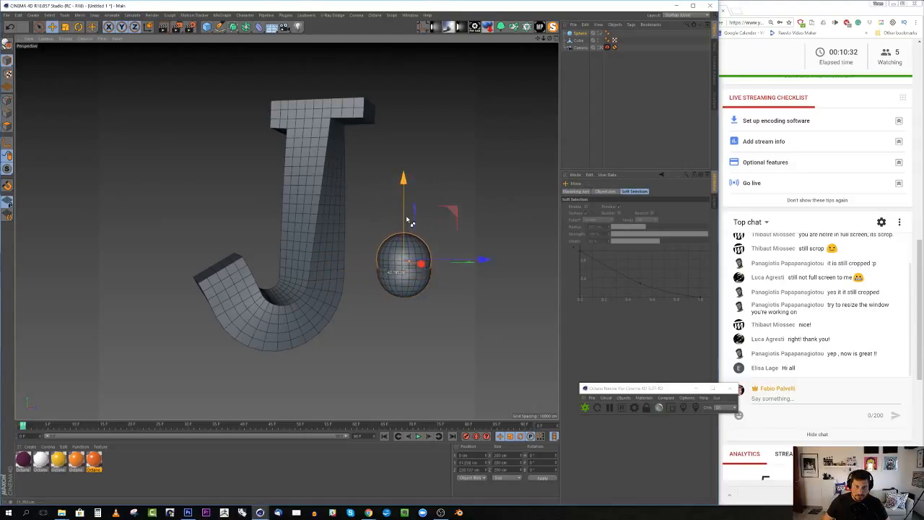
ctrl+drag(409, 221, 409, 107)
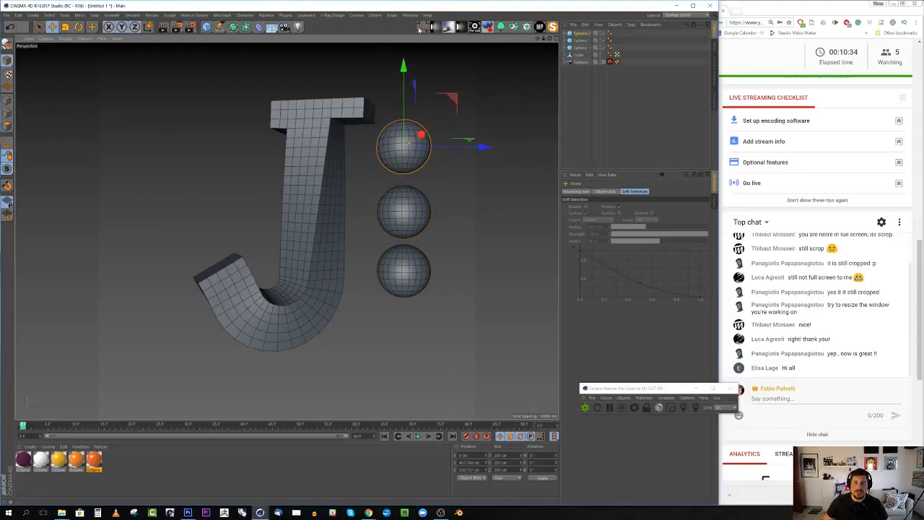
Add a Cloner and place all three spheres inside it as children
click(527, 27)
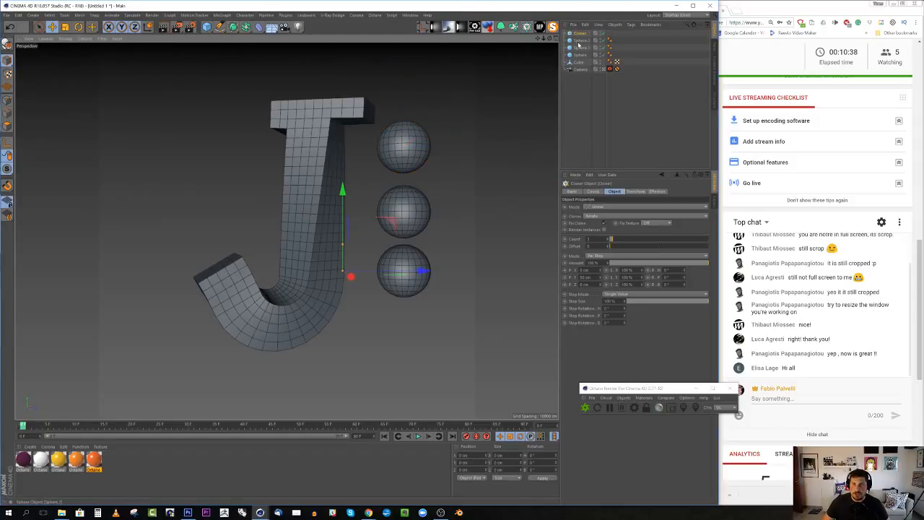
click(579, 41)
ctrl+click(580, 49)
ctrl+click(580, 56)
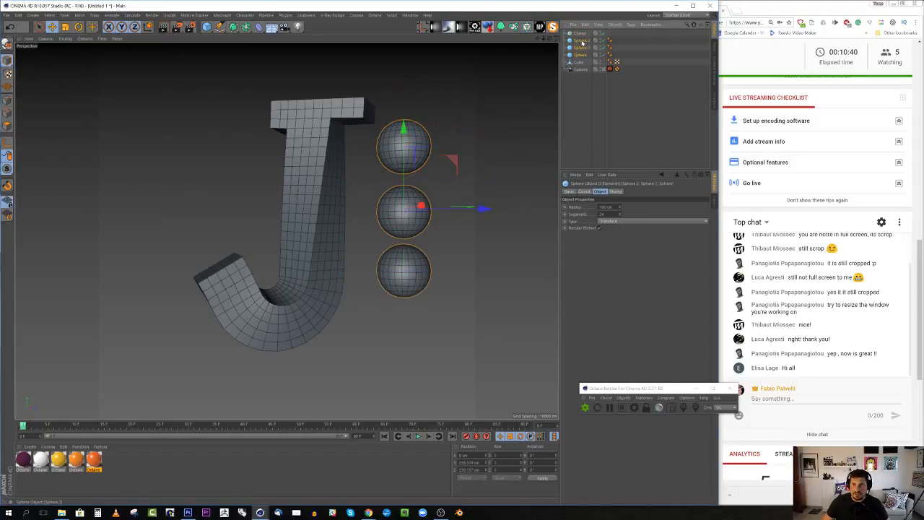
drag(582, 42, 581, 34)
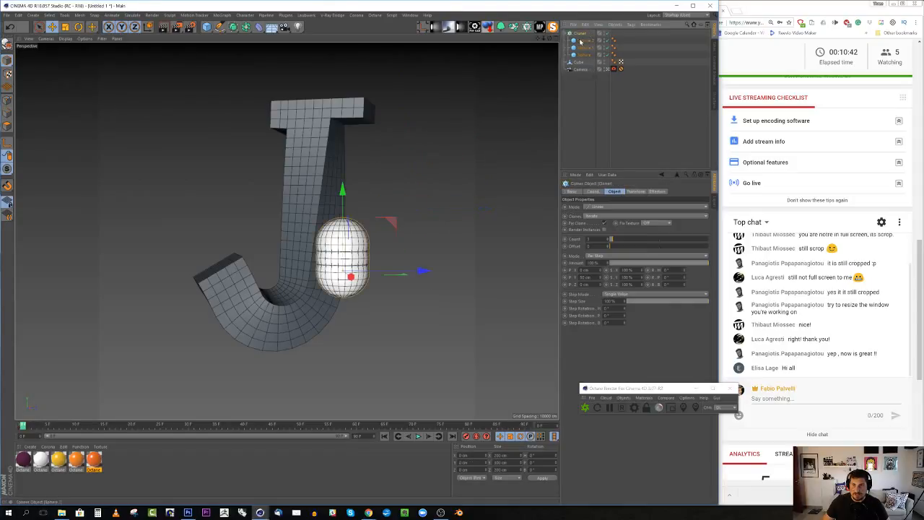
Set the Cloner to Object mode with the J mesh as its object and Surface as the distribution
click(598, 206)
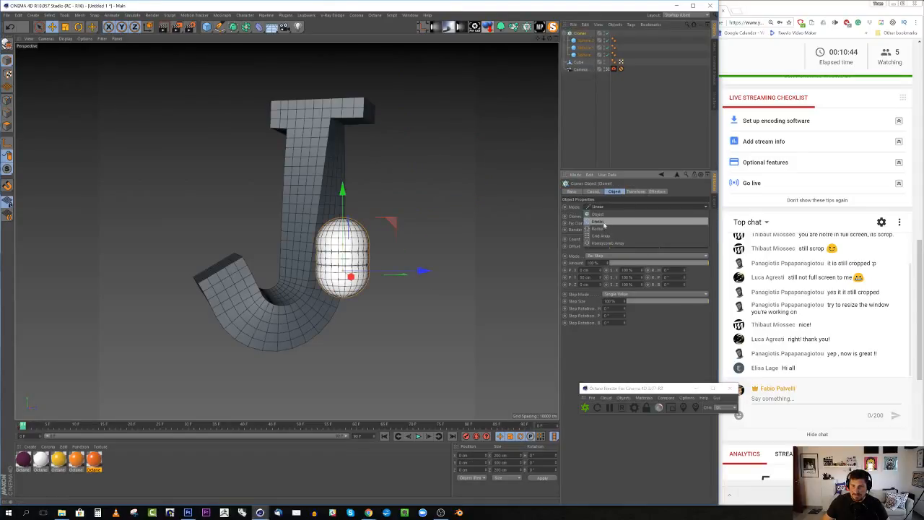
click(604, 215)
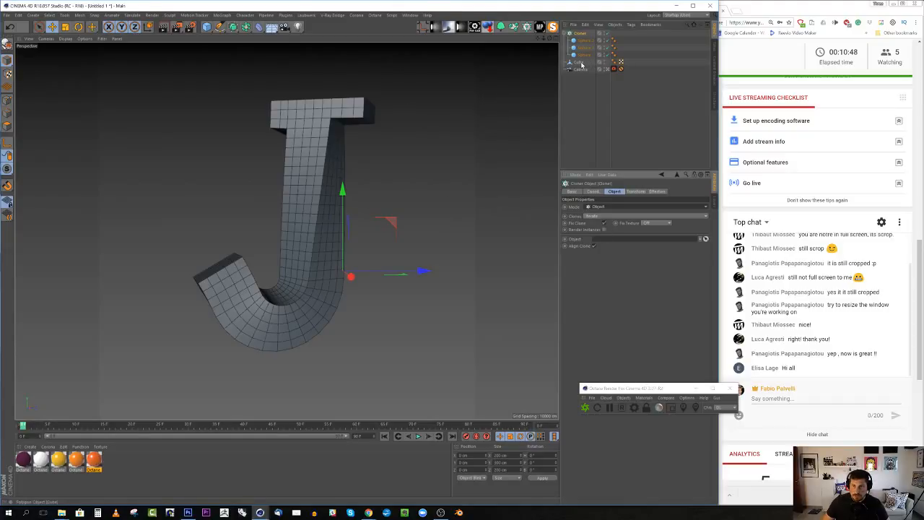
drag(582, 64, 609, 240)
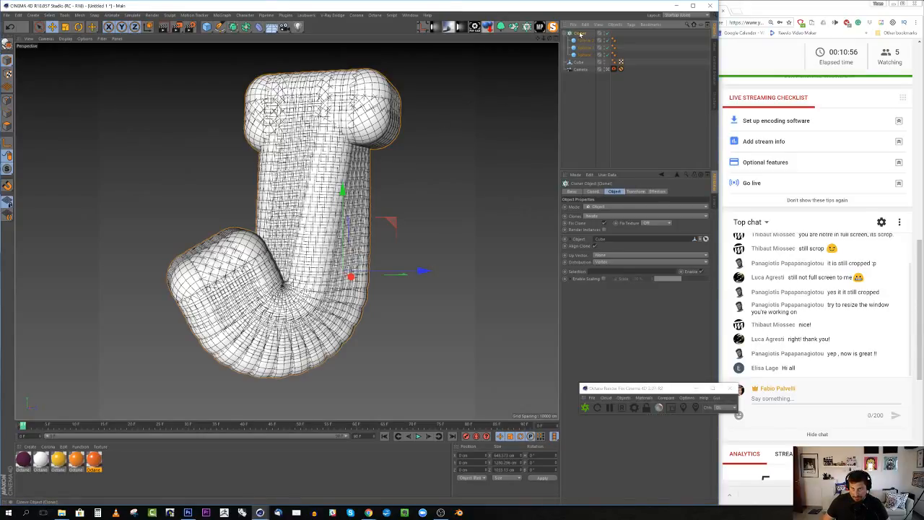
click(605, 262)
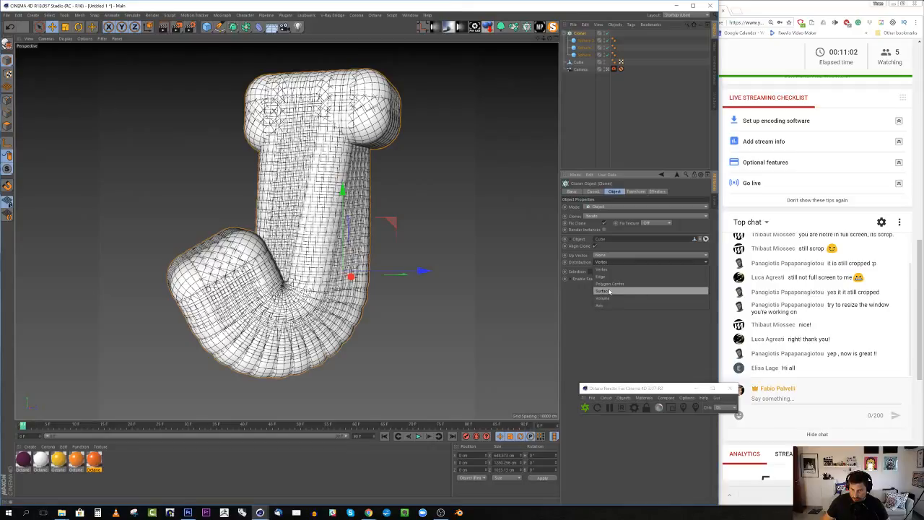
click(609, 292)
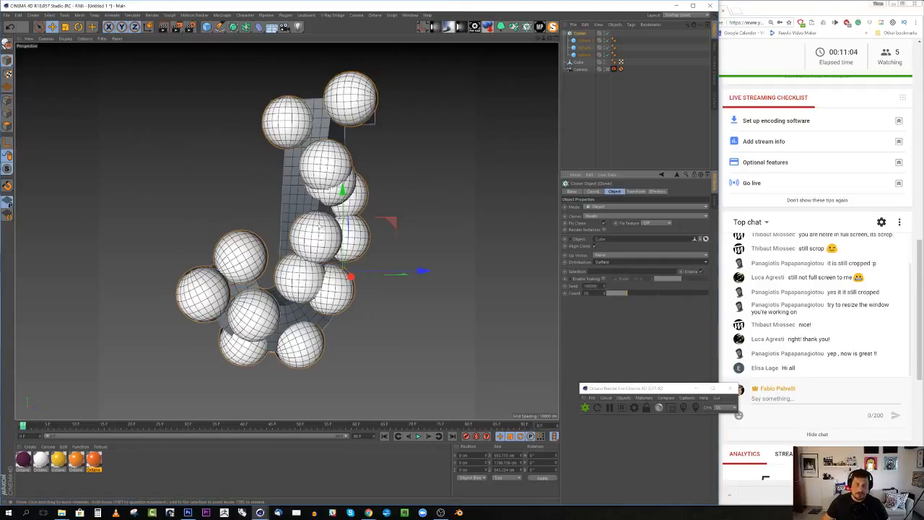
Scale the three spheres down together to small beads and set the Cloner's count to 1500
click(583, 55)
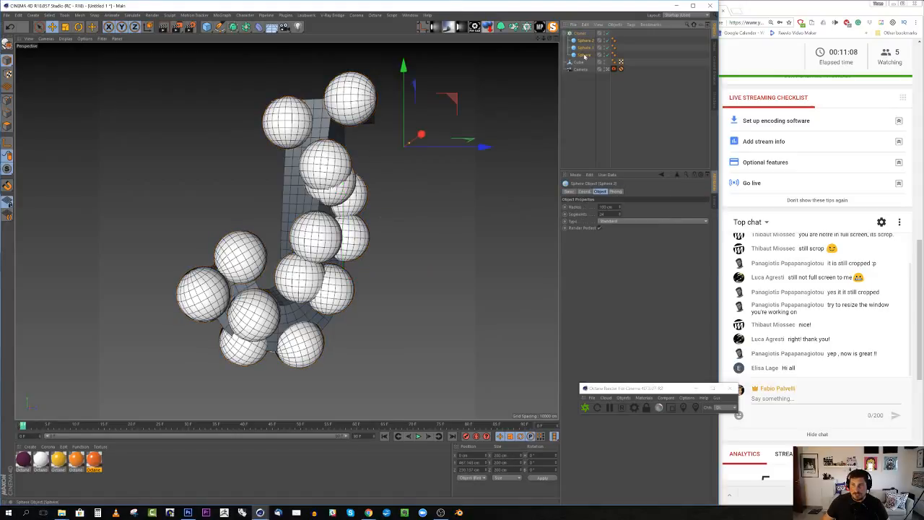
shift+click(583, 41)
key(t)
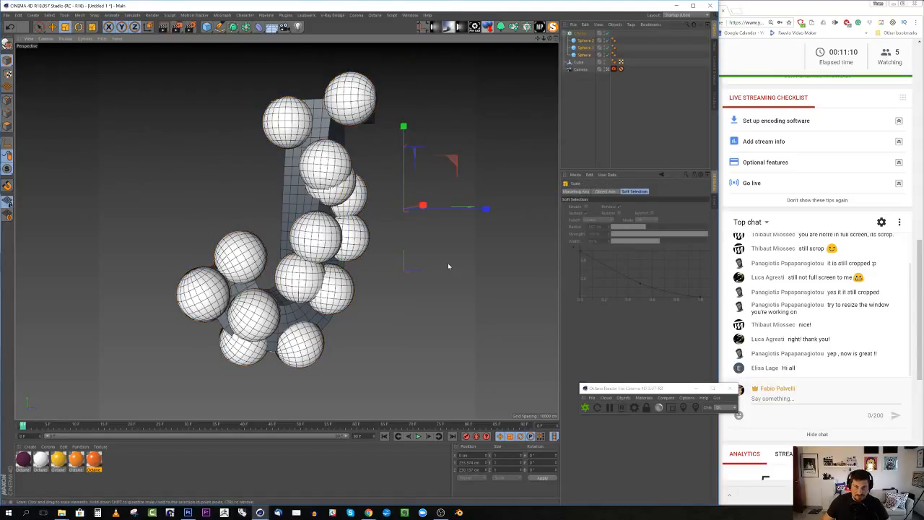
drag(448, 267, 263, 346)
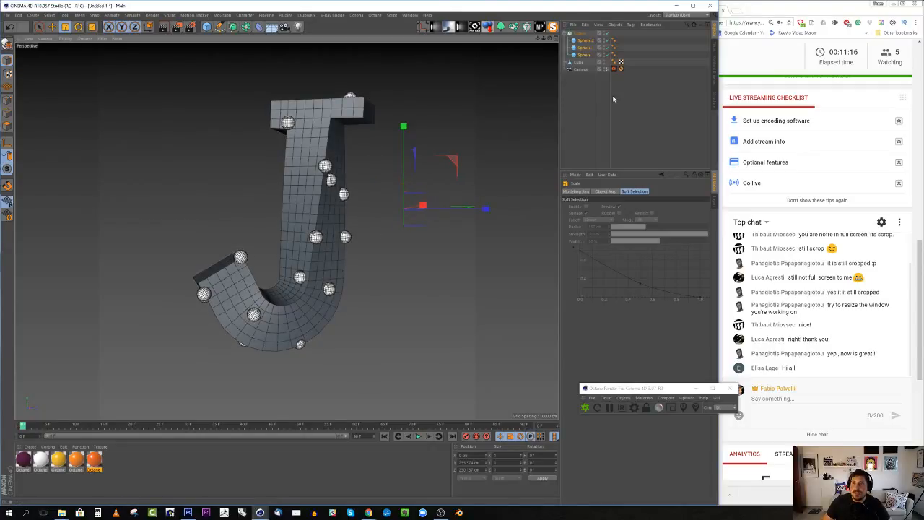
click(579, 62)
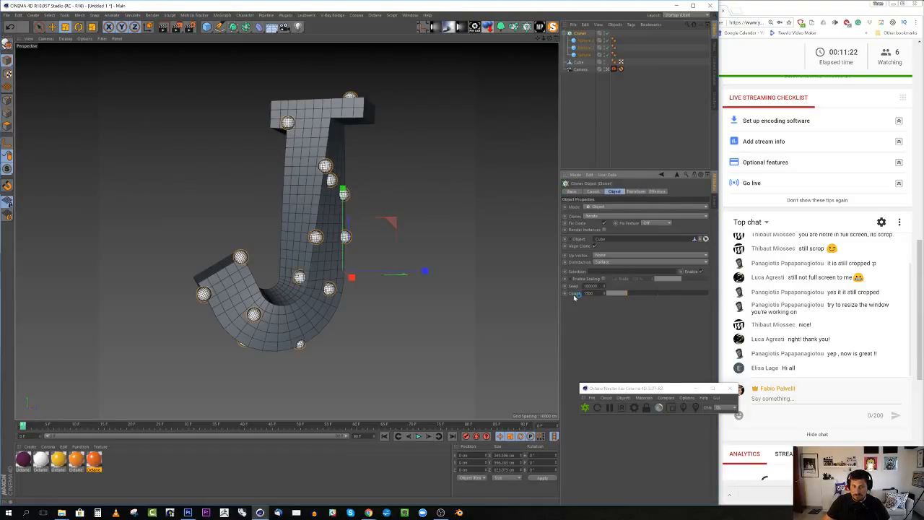
key(Return)
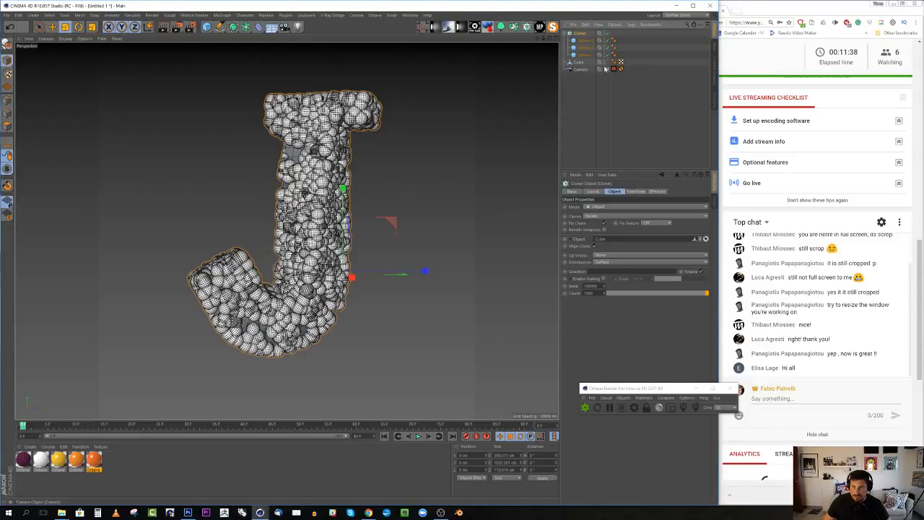
Bring up the Octane render viewer window and place it over the viewport
click(375, 14)
click(380, 33)
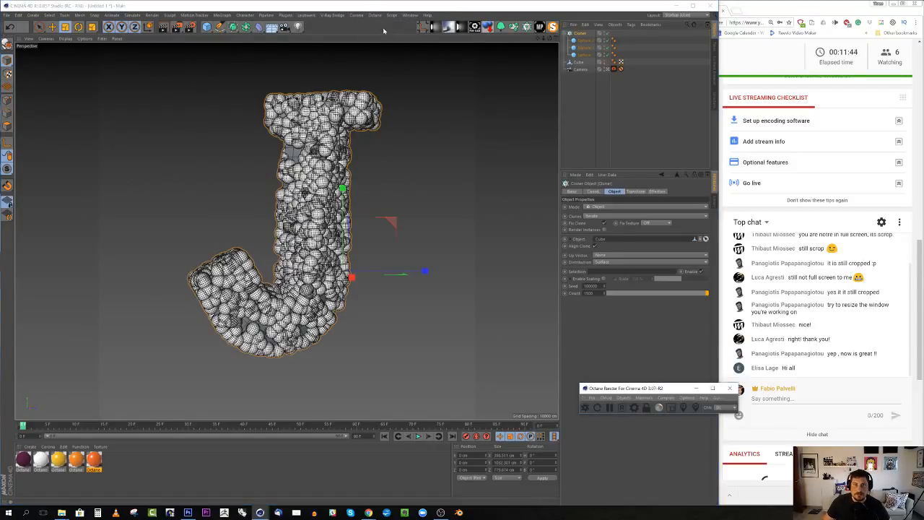
drag(610, 390, 424, 149)
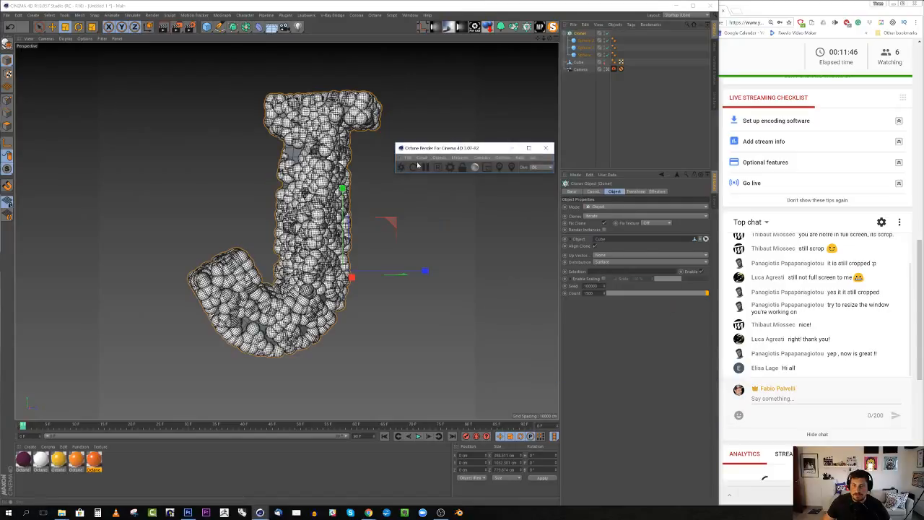
Start the Octane Live Viewer render of the cloned J and place the viewer beside the viewport
click(401, 167)
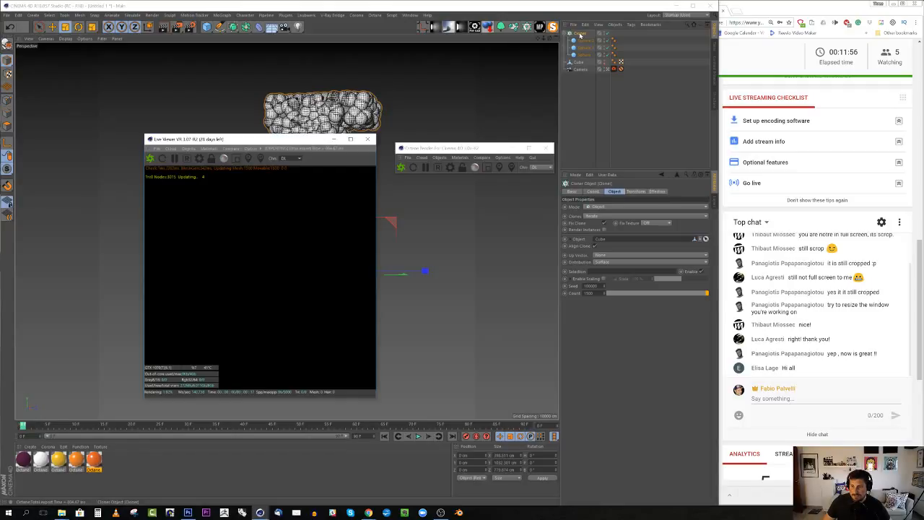
click(580, 34)
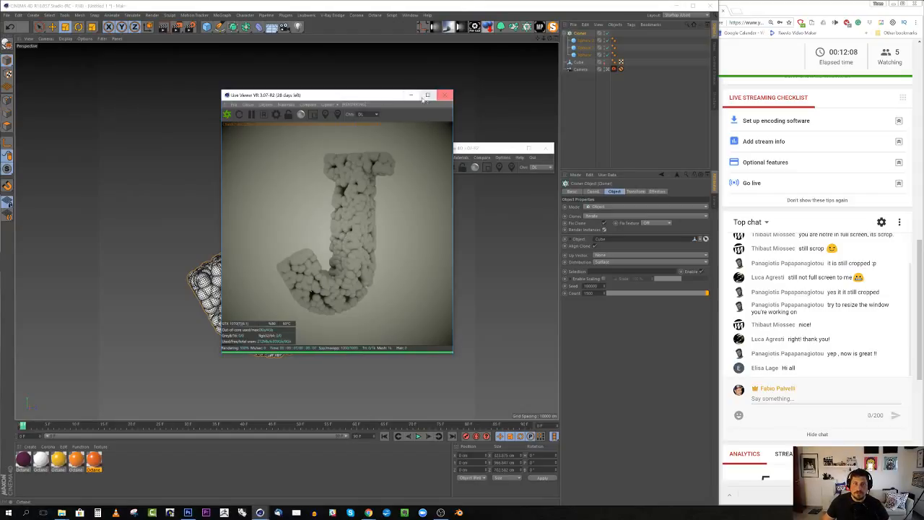
drag(393, 96, 731, 112)
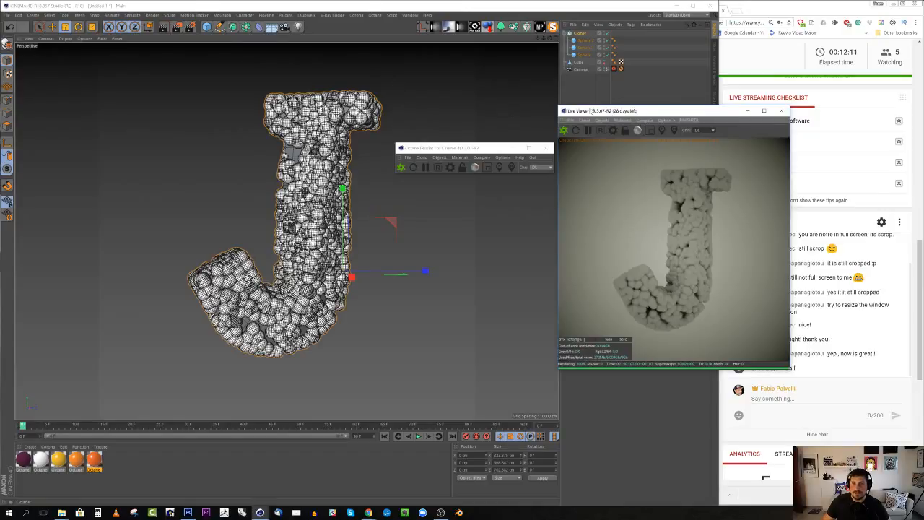
drag(591, 111, 608, 118)
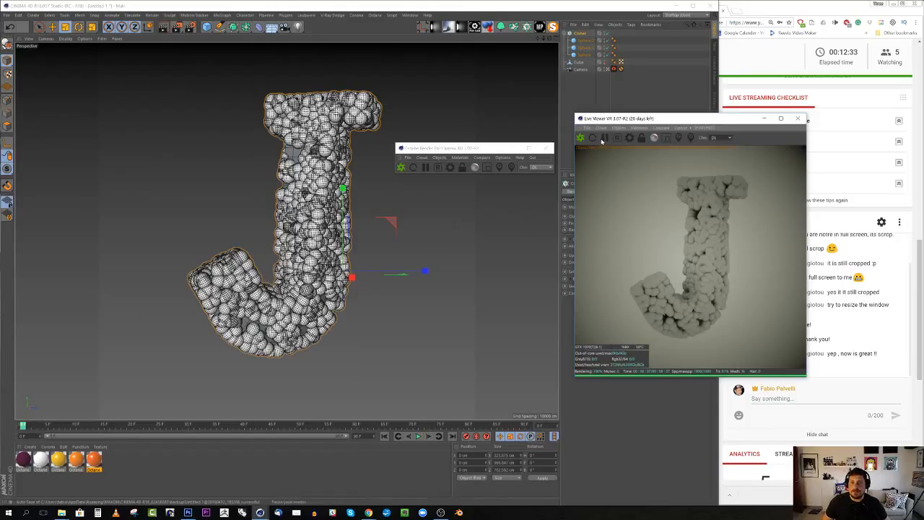
drag(612, 119, 640, 172)
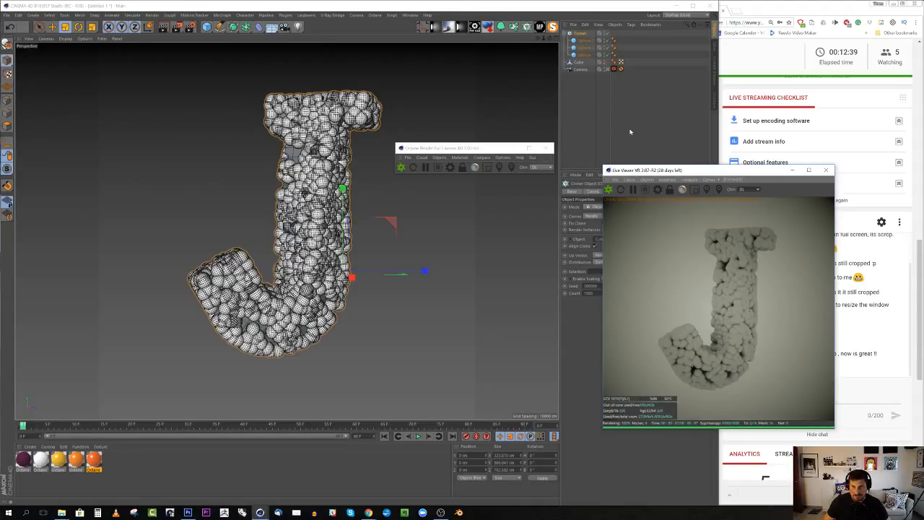
Delete two of the spheres in the Cloner and replace them with two copies of the remaining one
click(589, 48)
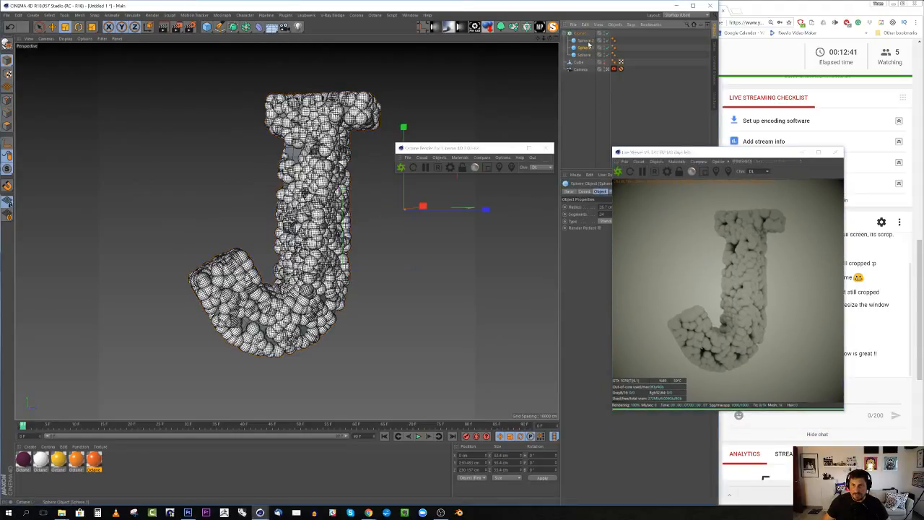
key(Delete)
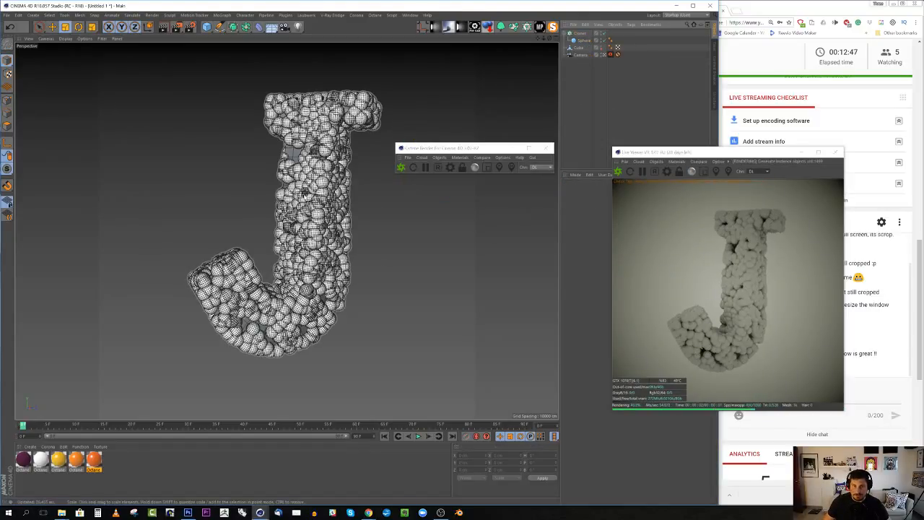
click(584, 41)
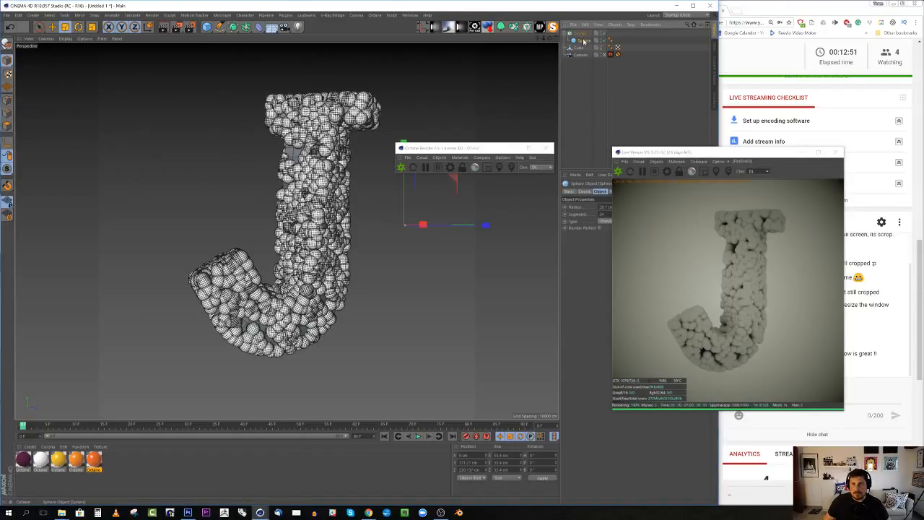
key(ctrl+c)
key(ctrl+v)
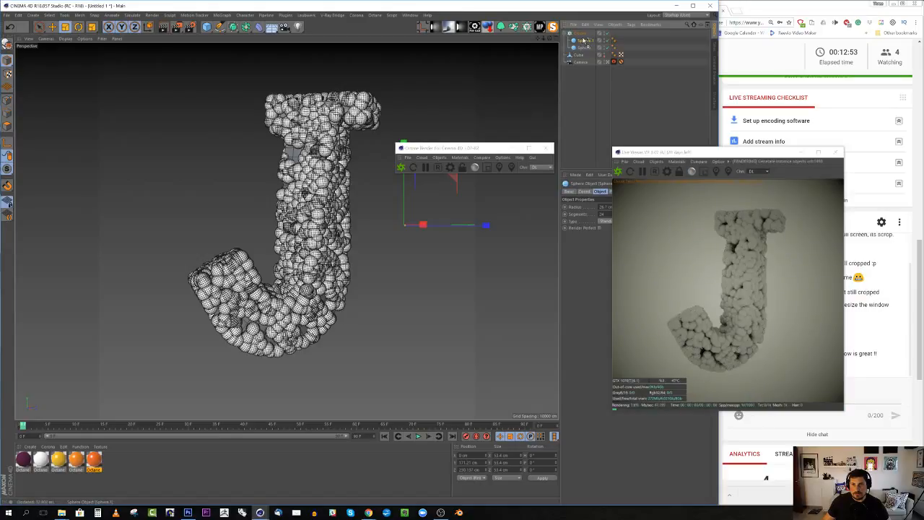
key(ctrl+v)
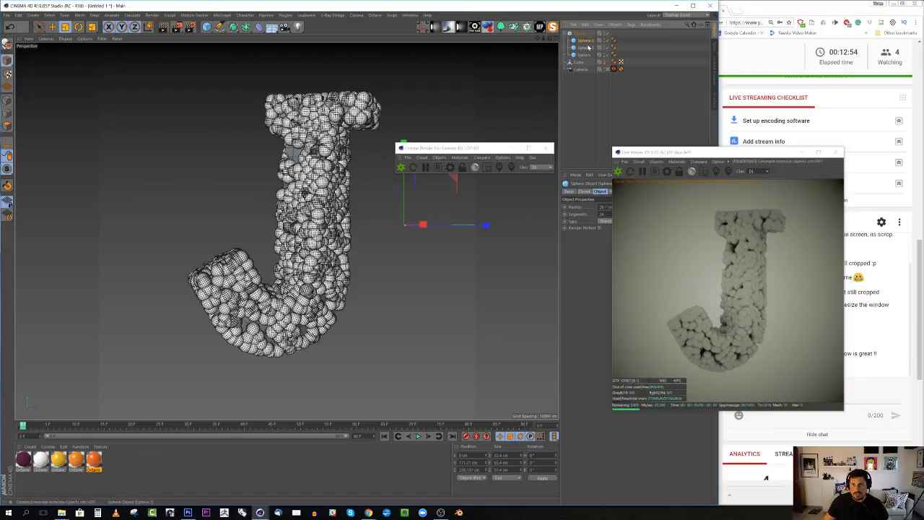
Assign the yellow, light orange and deep orange Octane materials to one sphere each inside the Cloner
click(58, 459)
drag(172, 431, 584, 55)
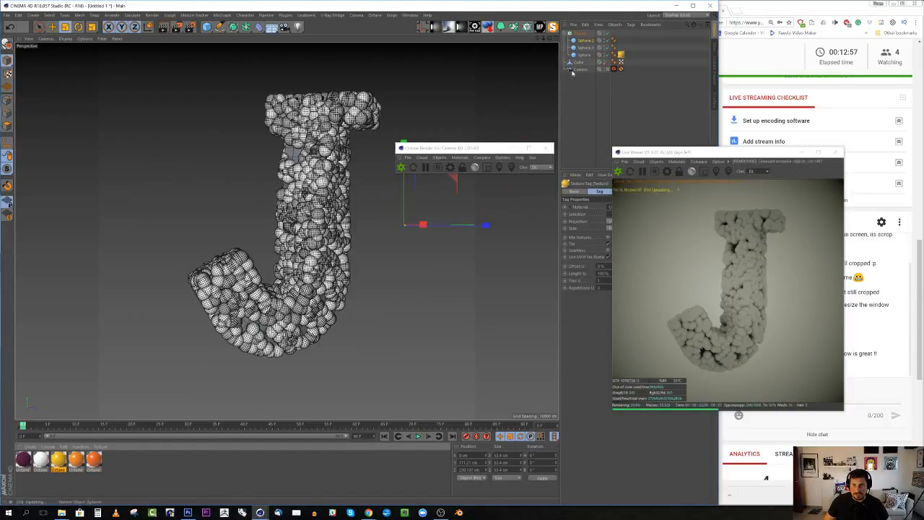
drag(78, 463, 585, 48)
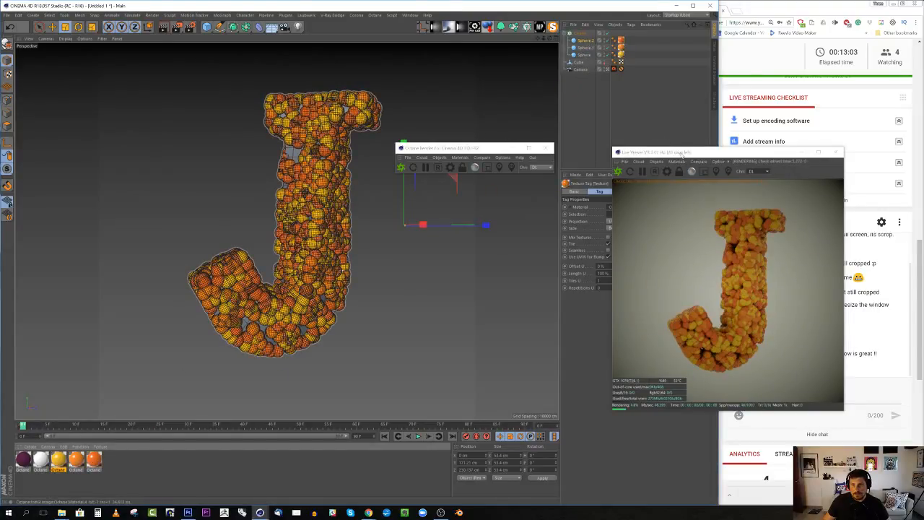
Examine the coloured bead render in the Live Viewer, and close both Octane windows
drag(682, 153, 299, 106)
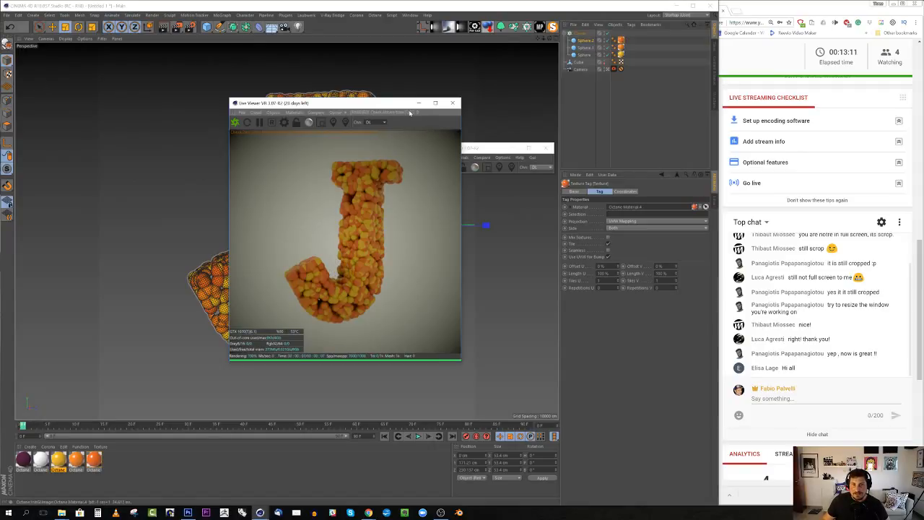
drag(394, 108, 425, 116)
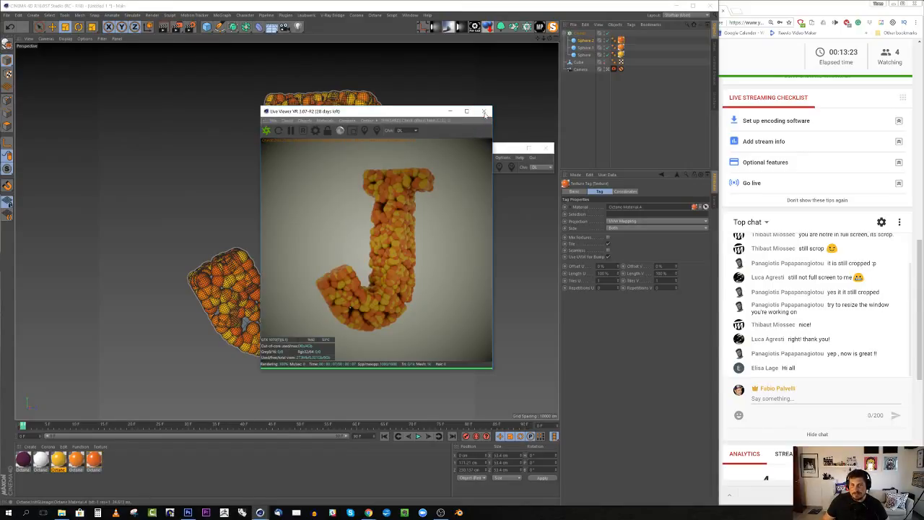
click(485, 113)
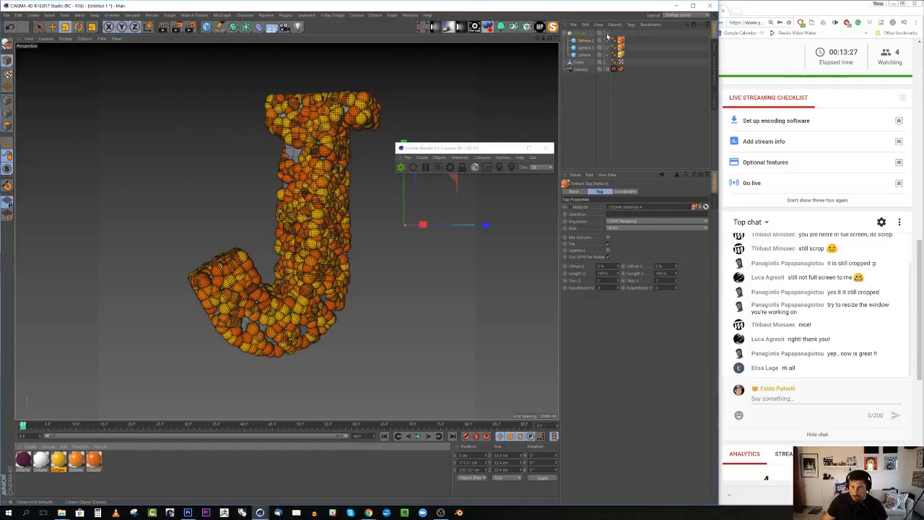
drag(491, 151, 599, 197)
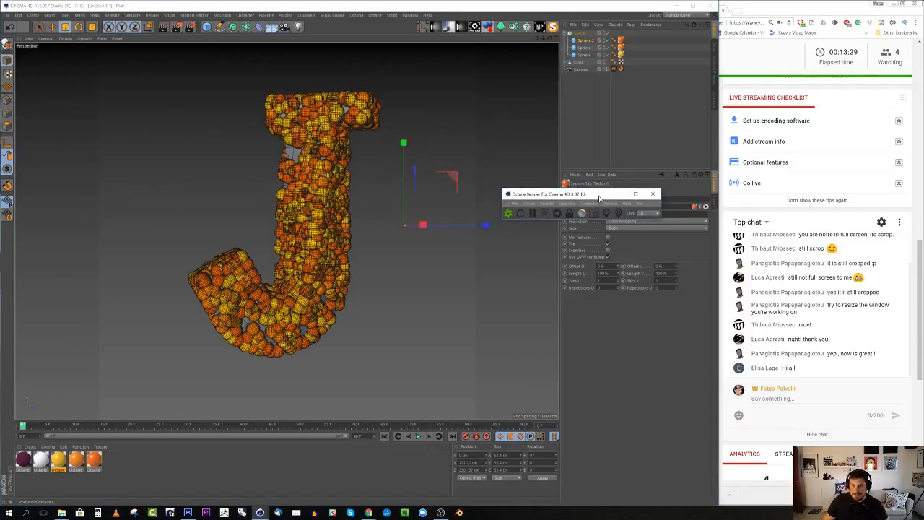
click(655, 195)
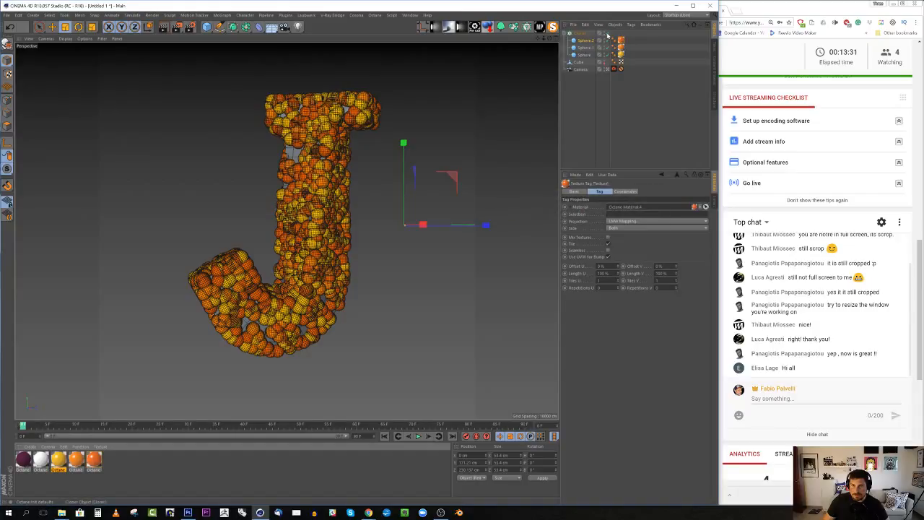
Disable the Cloner and leave the scene camera to view the J and camera from outside
click(607, 33)
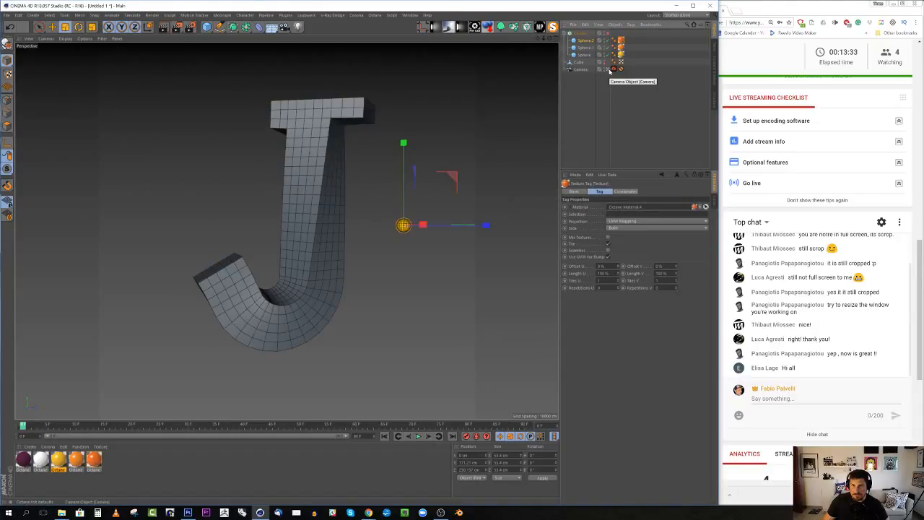
click(609, 69)
alt+drag(485, 143, 285, 231)
scroll(287, 235, down, 5)
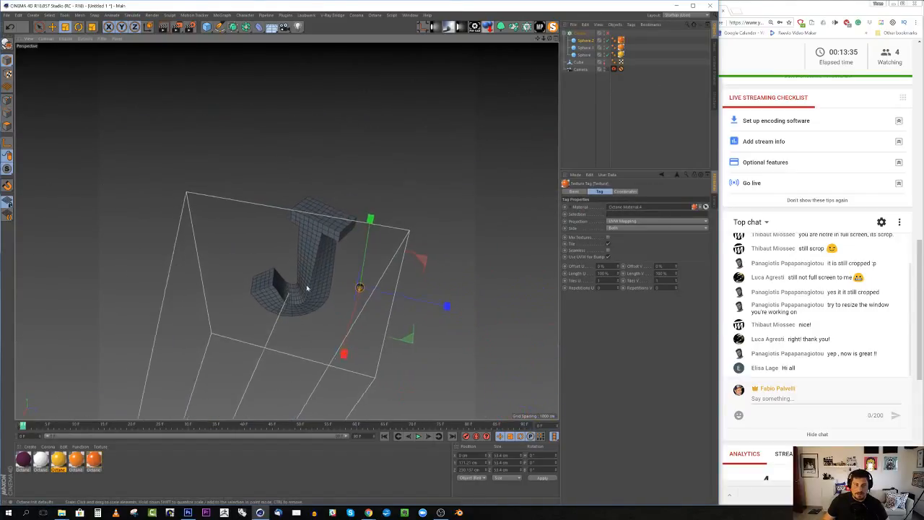
alt+drag(307, 288, 279, 214)
Add a Plane and lower it along the vertical axis to sit beneath the letter J
click(206, 27)
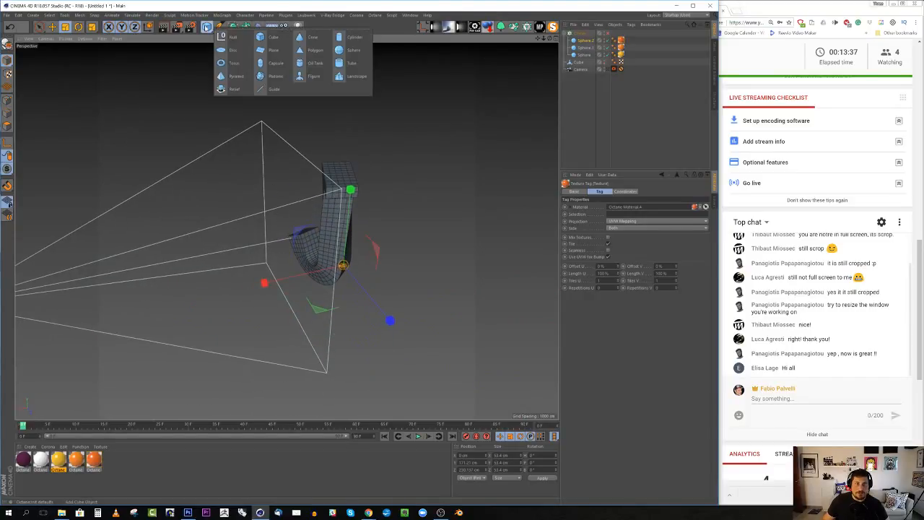
click(273, 50)
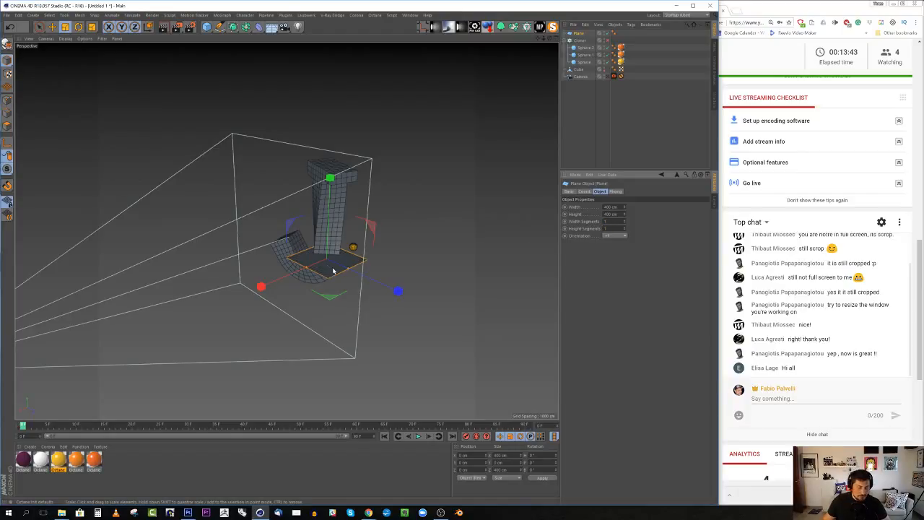
key(e)
alt+drag(352, 255, 371, 234)
alt+right_drag(327, 259, 360, 250)
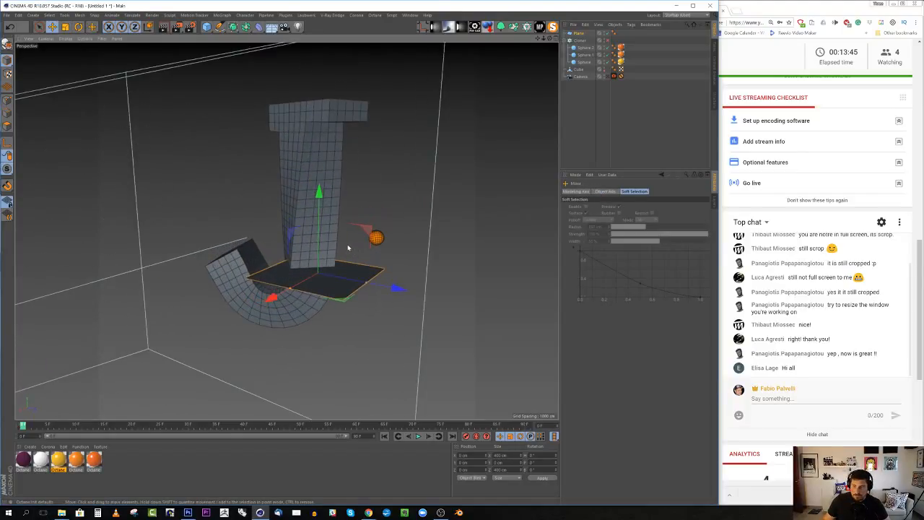
drag(320, 228, 326, 317)
alt+drag(326, 317, 351, 355)
alt+middle_drag(351, 355, 291, 269)
Scale the plane up uniformly into a large floor extending well beyond the letter J
key(t)
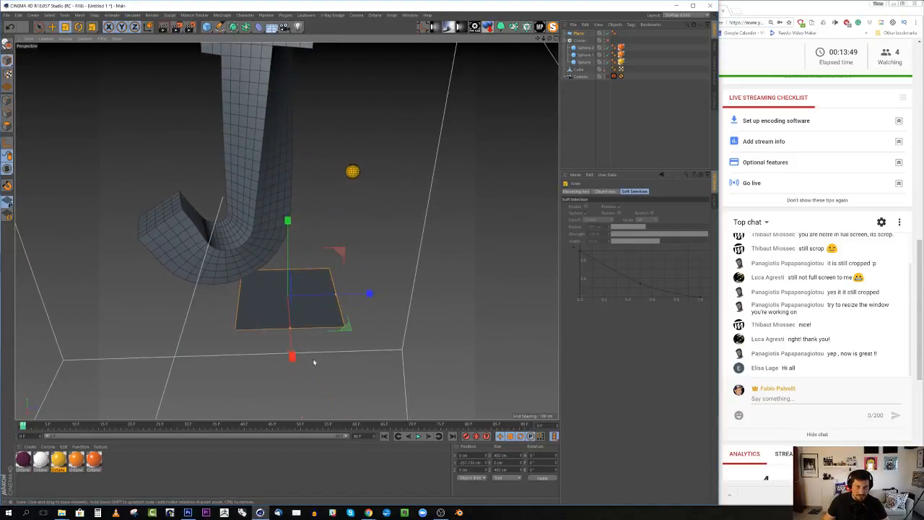
drag(314, 363, 523, 354)
alt+right_drag(313, 361, 191, 339)
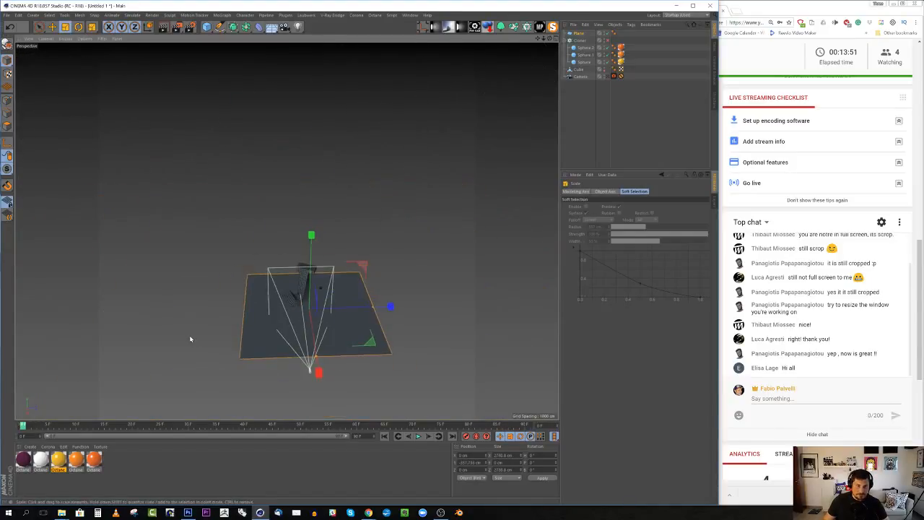
alt+drag(311, 347, 237, 312)
alt+right_drag(329, 370, 418, 359)
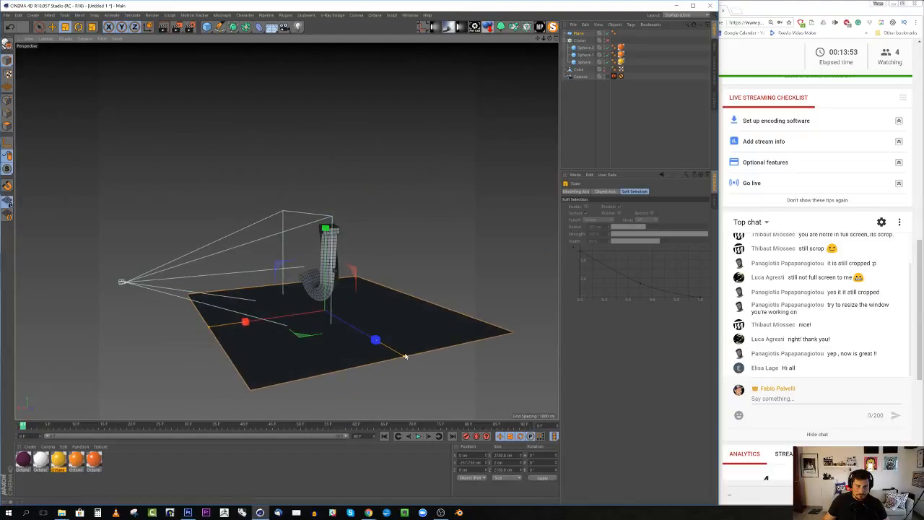
alt+drag(405, 357, 318, 325)
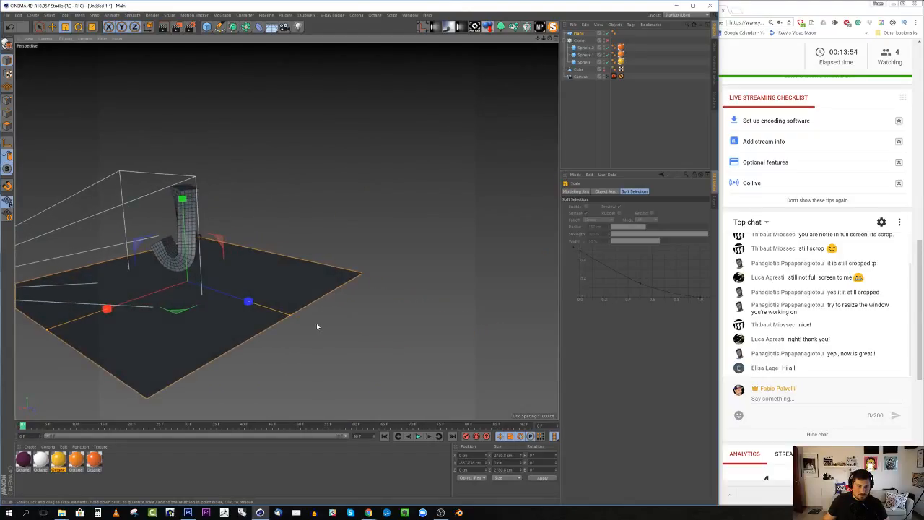
Make the plane editable and extrude its edge behind the J straight up into a tall back wall
click(7, 60)
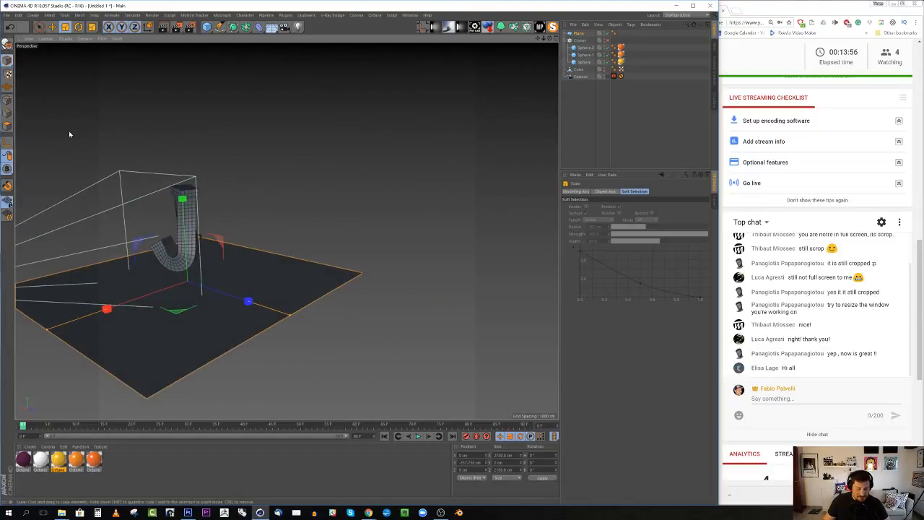
click(39, 26)
click(314, 264)
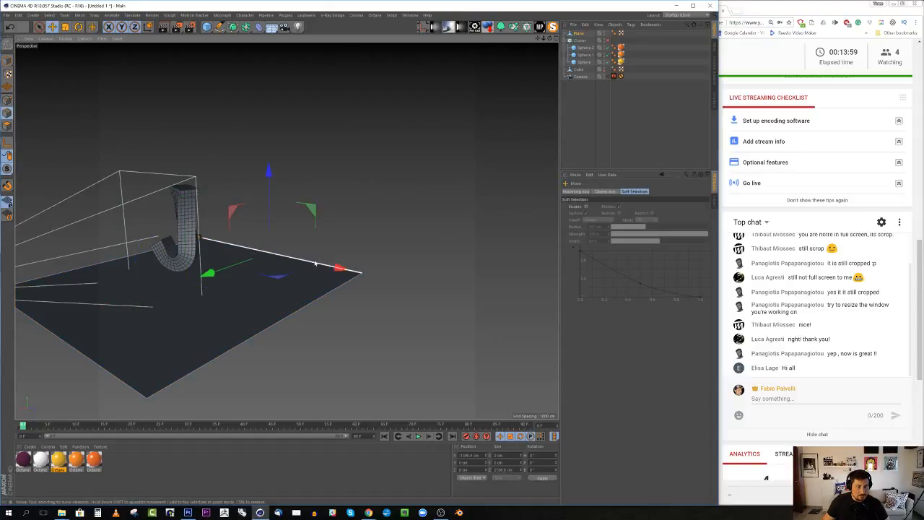
alt+right_drag(315, 264, 291, 275)
alt+middle_drag(291, 274, 394, 303)
alt+right_drag(394, 304, 405, 301)
ctrl+drag(378, 244, 384, 113)
alt+middle_drag(378, 231, 341, 197)
alt+drag(340, 197, 385, 226)
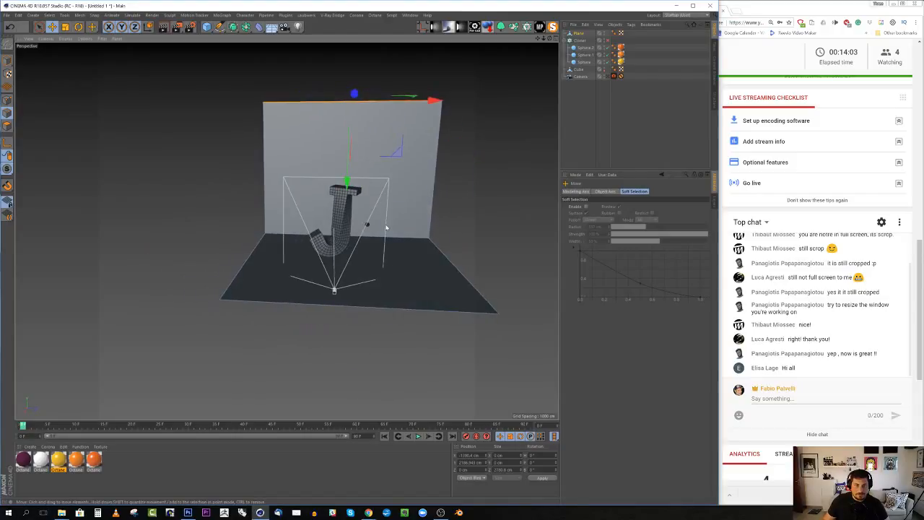
Widen the whole floor-and-wall backdrop along its Z axis to about 3180 cm
click(7, 59)
key(t)
drag(433, 265, 365, 276)
scroll(366, 277, down, 4)
alt+middle_drag(376, 286, 311, 268)
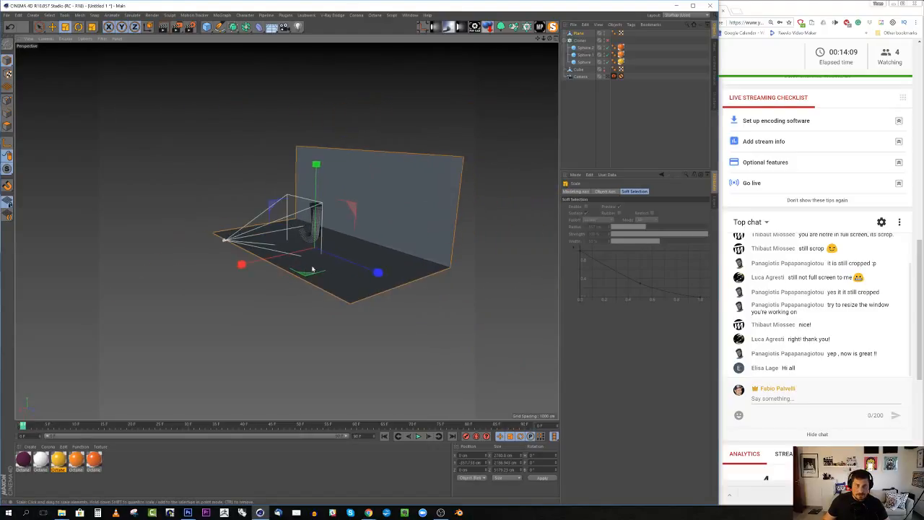
scroll(311, 268, up, 3)
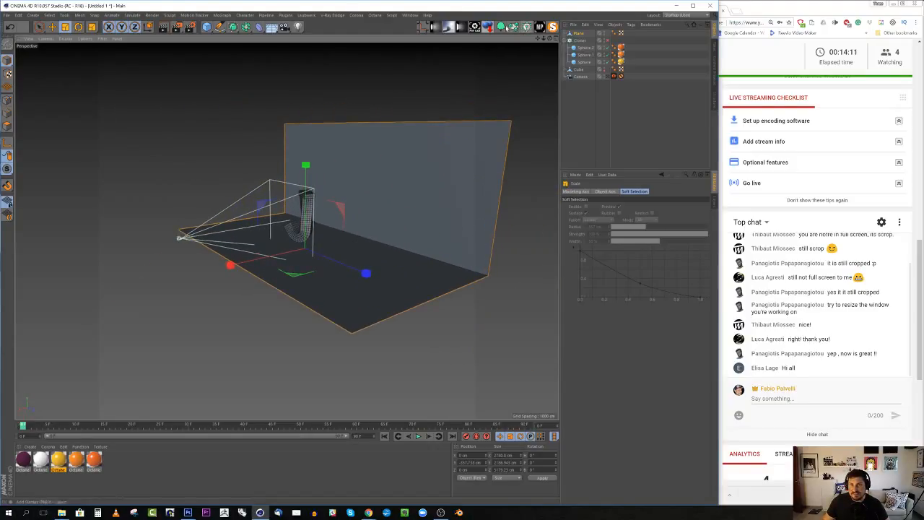
Add a Subdivision Surface and place the backdrop plane inside it to round the floor-to-wall corner
click(233, 27)
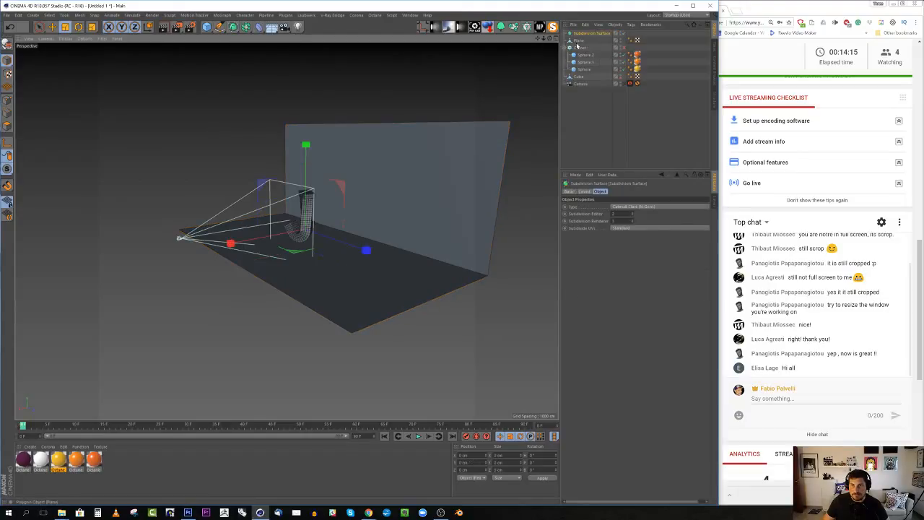
drag(581, 38, 586, 33)
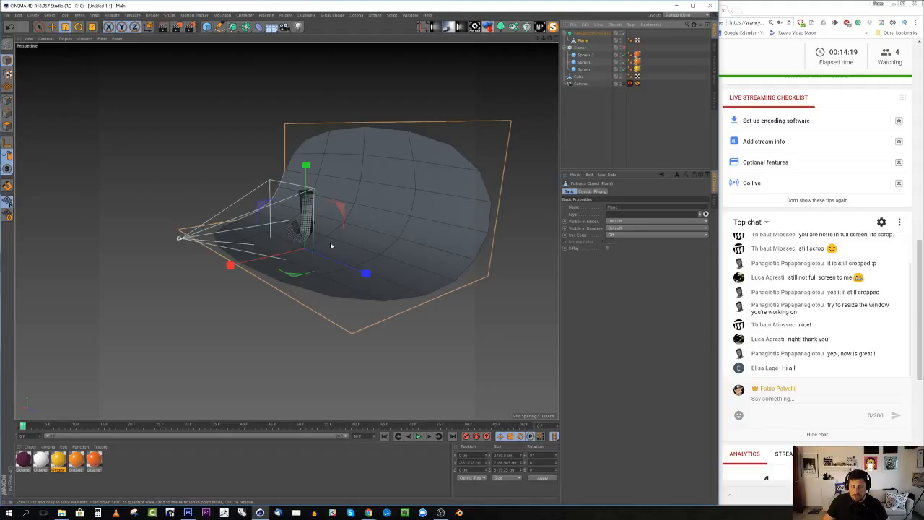
alt+drag(331, 246, 390, 213)
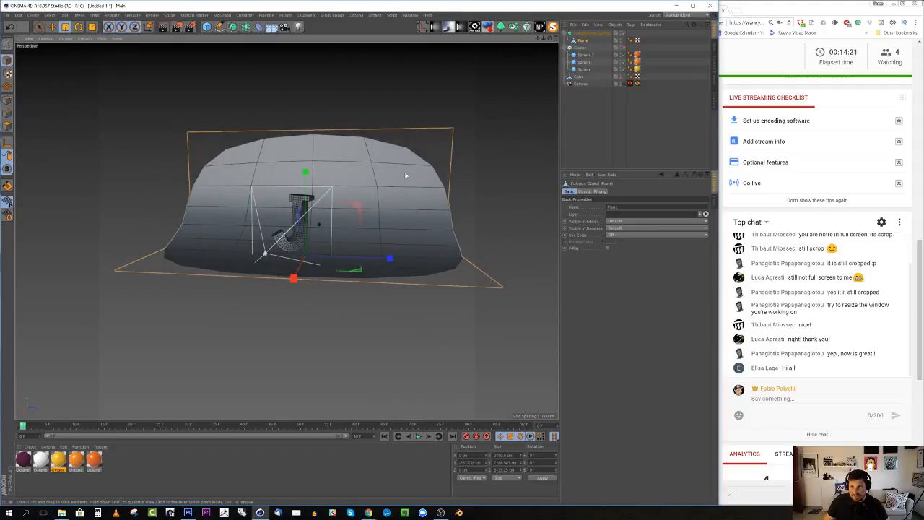
alt+drag(425, 178, 411, 205)
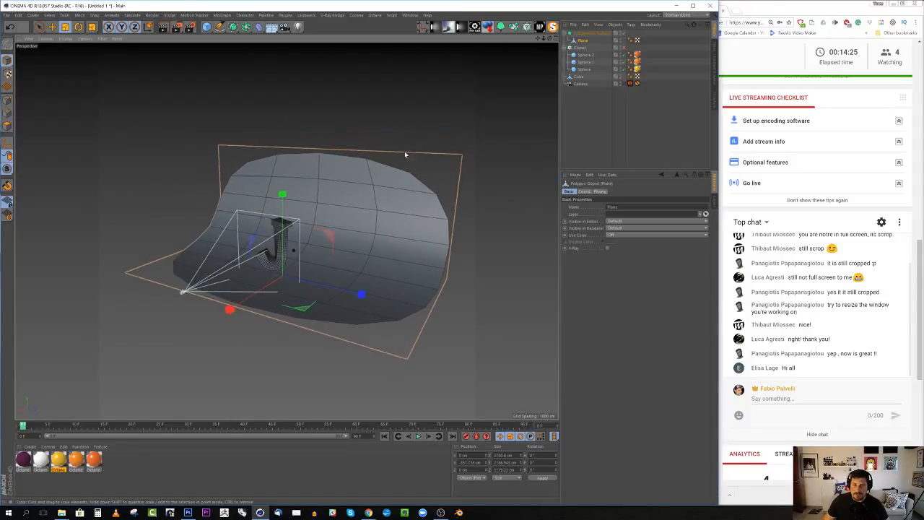
Add loop cuts across the backdrop near the wall's upper edge, near the floor's front edge, through the wall and across the floor
click(7, 112)
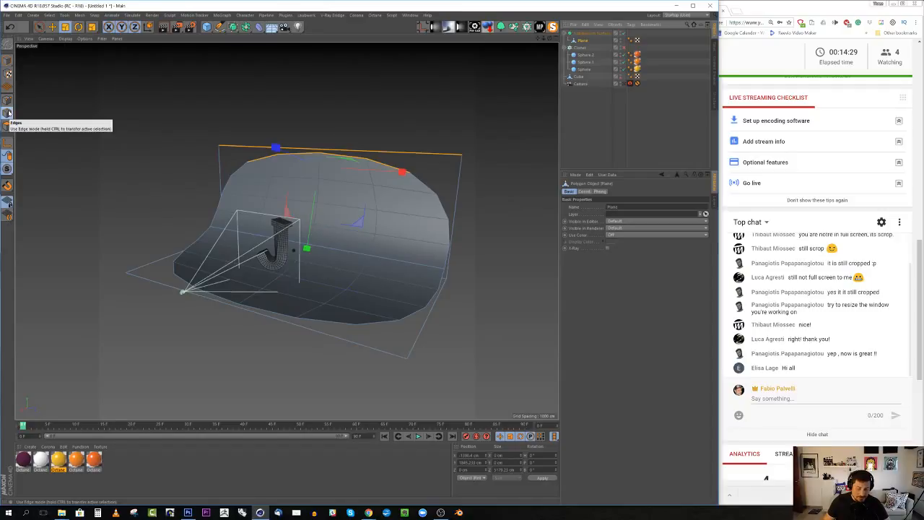
key(k)
key(l)
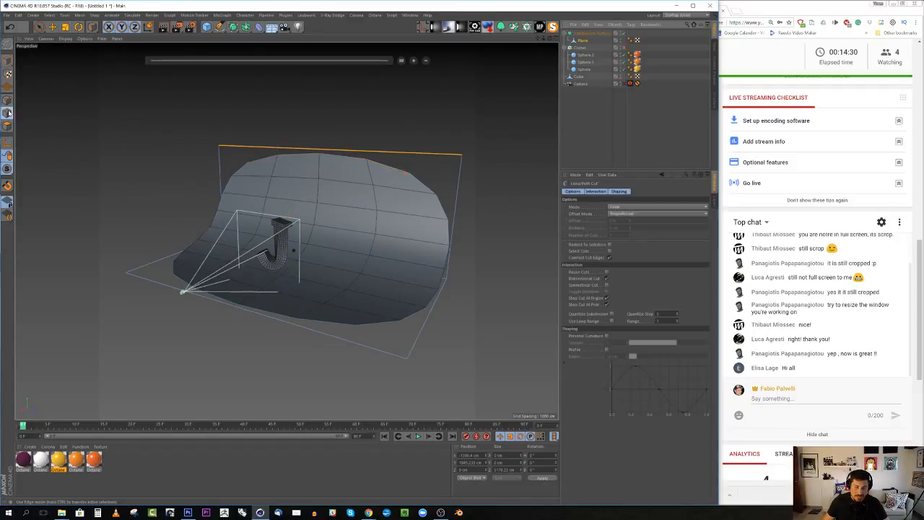
click(464, 161)
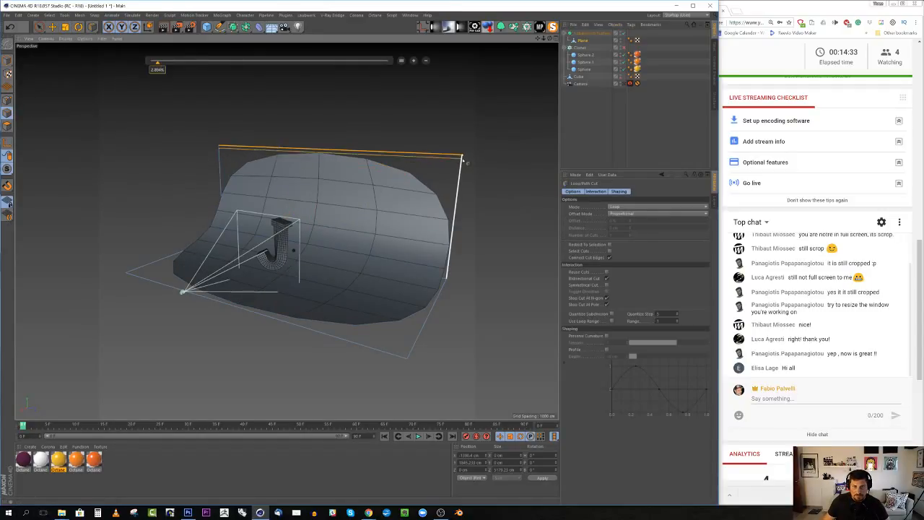
alt+drag(464, 162, 303, 284)
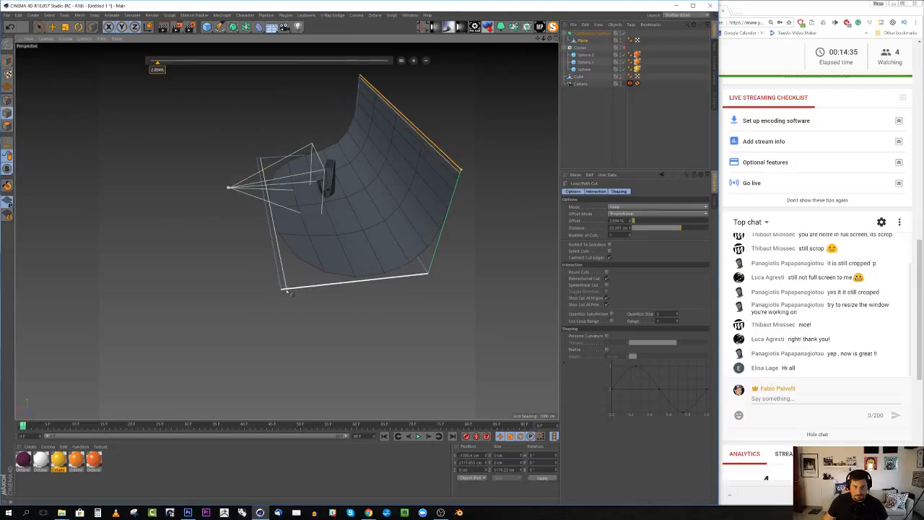
click(286, 290)
alt+drag(396, 274, 408, 251)
click(435, 196)
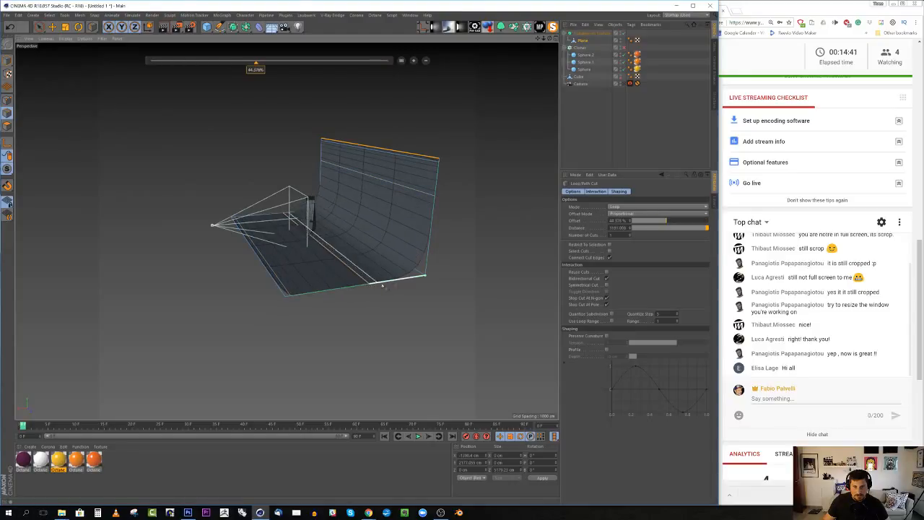
alt+drag(372, 286, 437, 272)
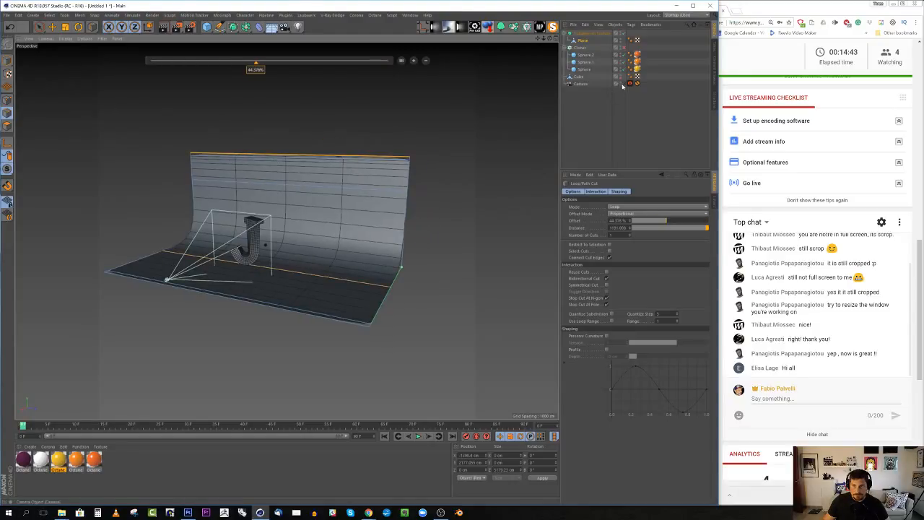
Look through the scene camera and apply the dark purple Octane material to the backdrop's Subdivision Surface in model mode
click(624, 84)
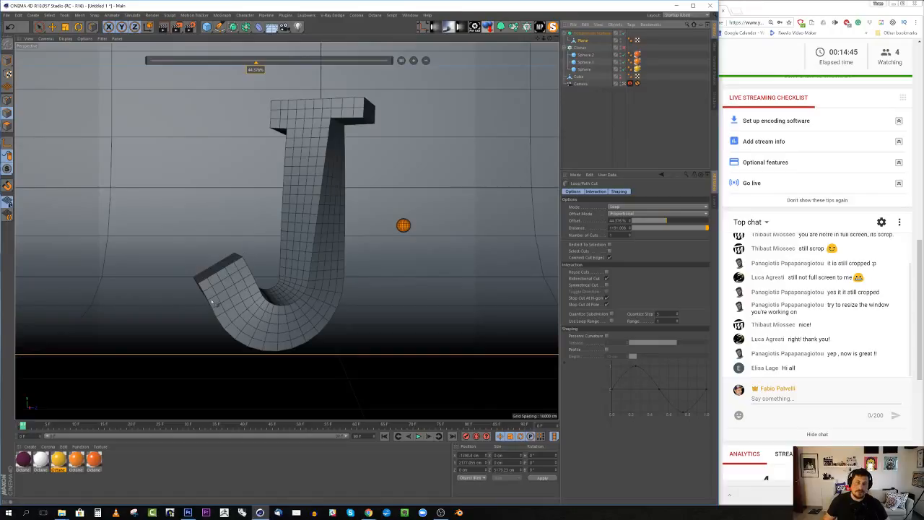
click(6, 61)
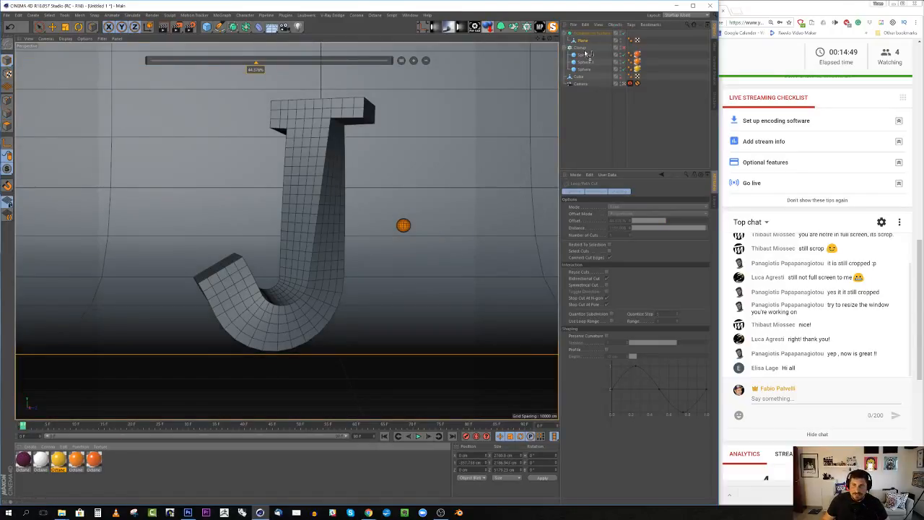
drag(588, 36, 587, 34)
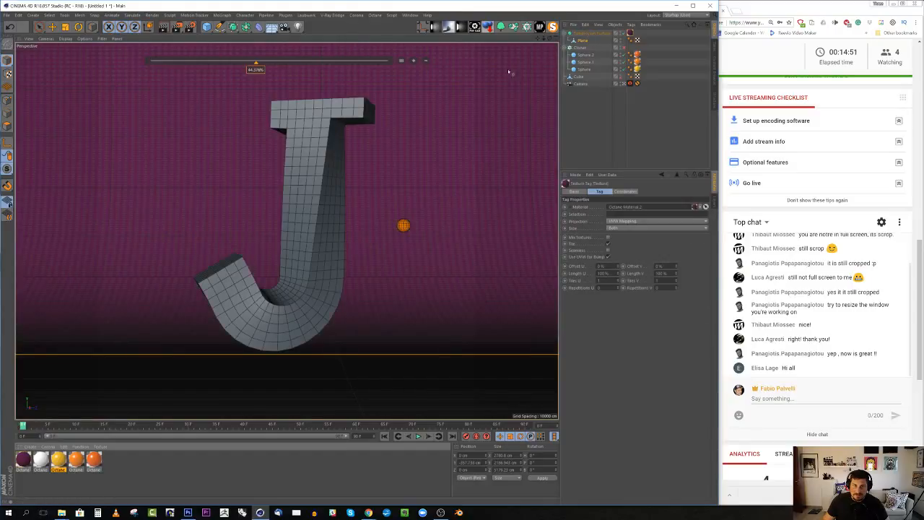
Render the camera view to the Picture Viewer as a test, and stop and close the render
click(178, 27)
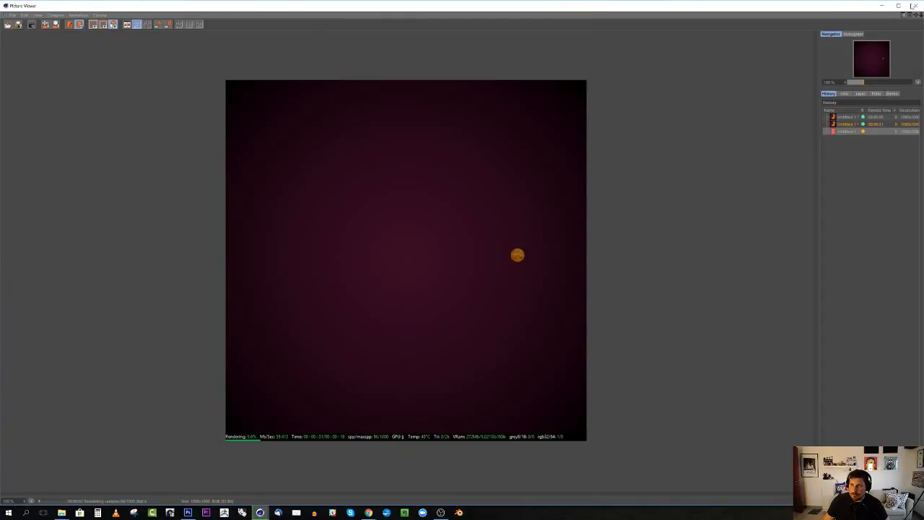
click(916, 6)
click(475, 281)
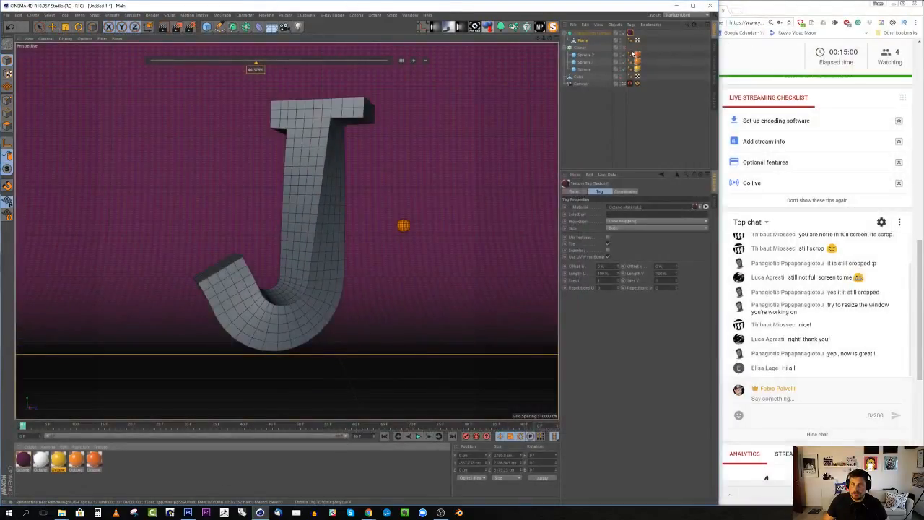
Enable the Cloner, start an Octane Live Viewer render of the scene, and move the preview clear of the viewport's J
click(624, 48)
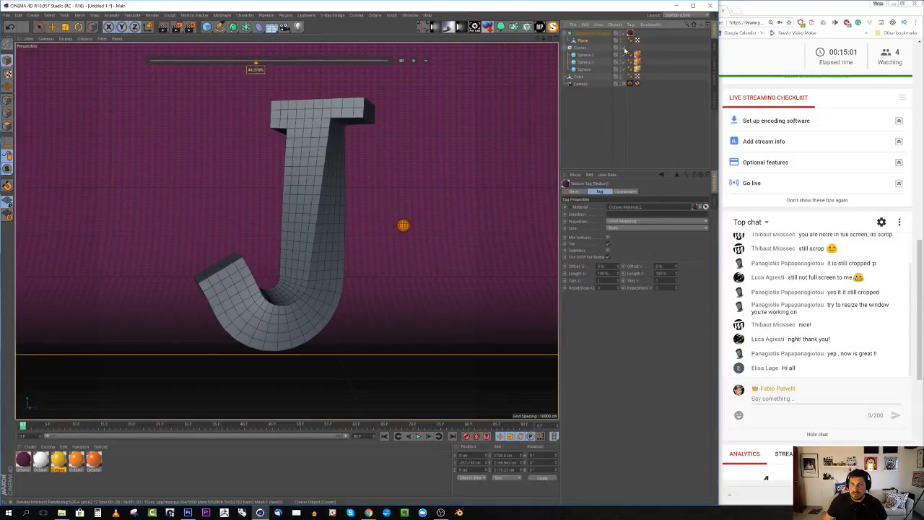
click(374, 16)
click(390, 24)
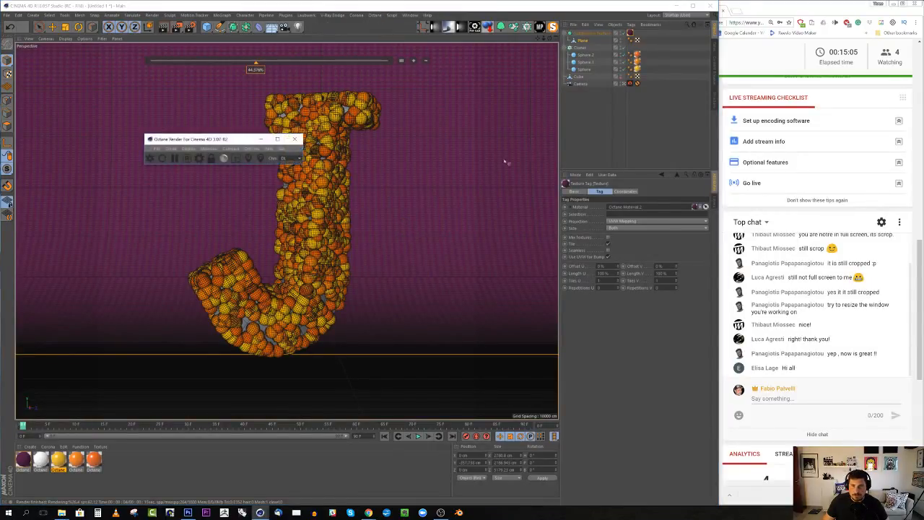
click(153, 157)
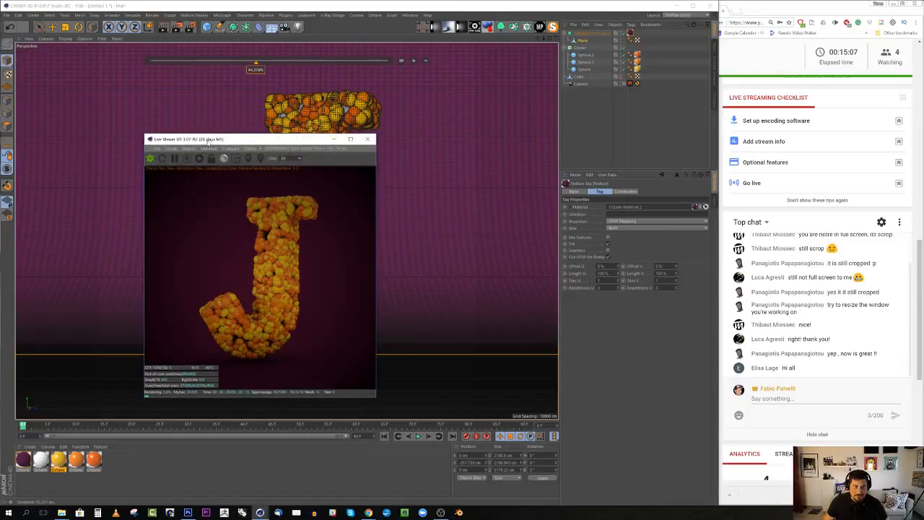
drag(207, 139, 471, 94)
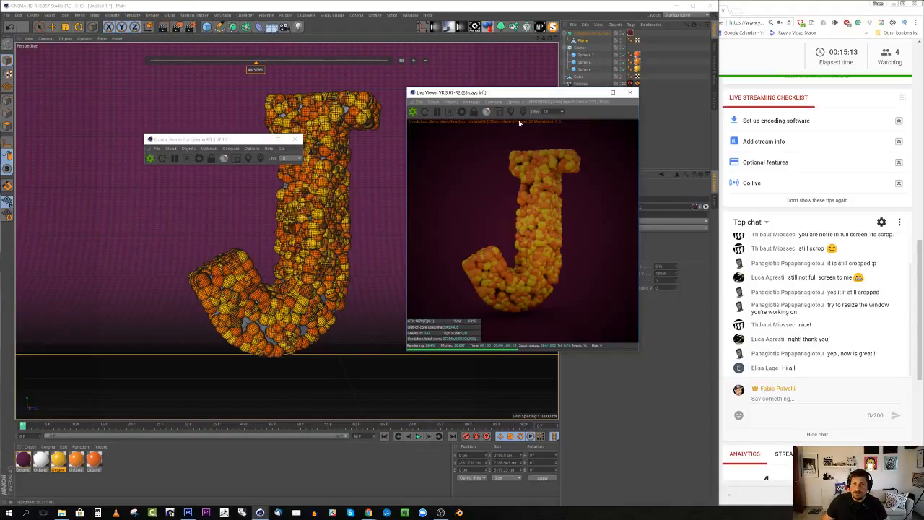
drag(520, 94, 462, 73)
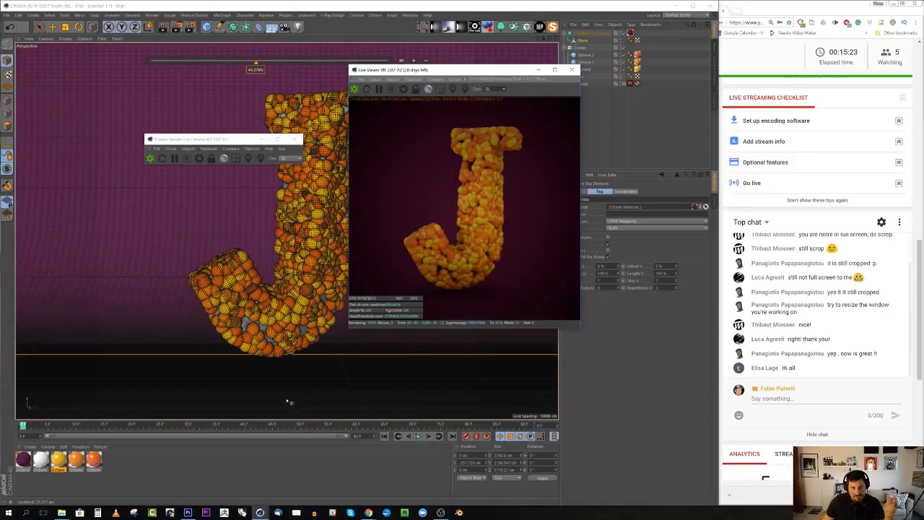
Create a new Octane material and open it in the Material Editor
click(36, 449)
mouse_move(69, 388)
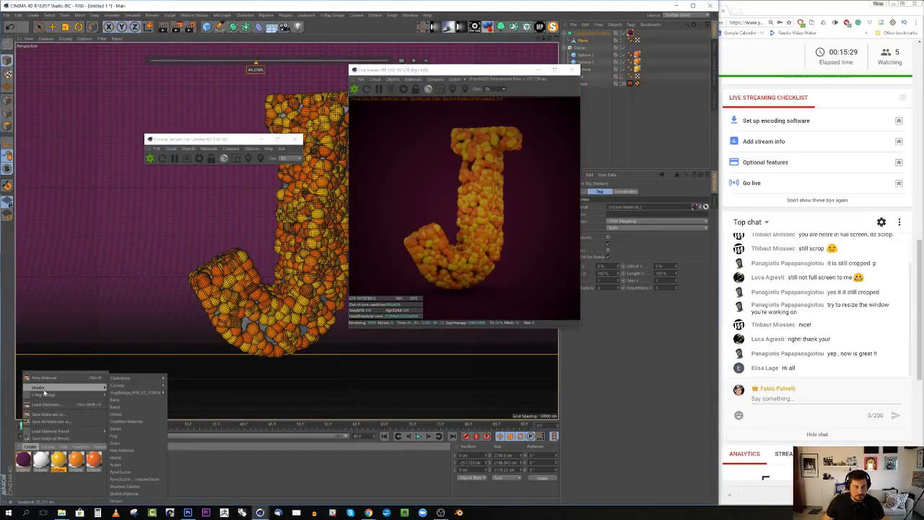
mouse_move(124, 379)
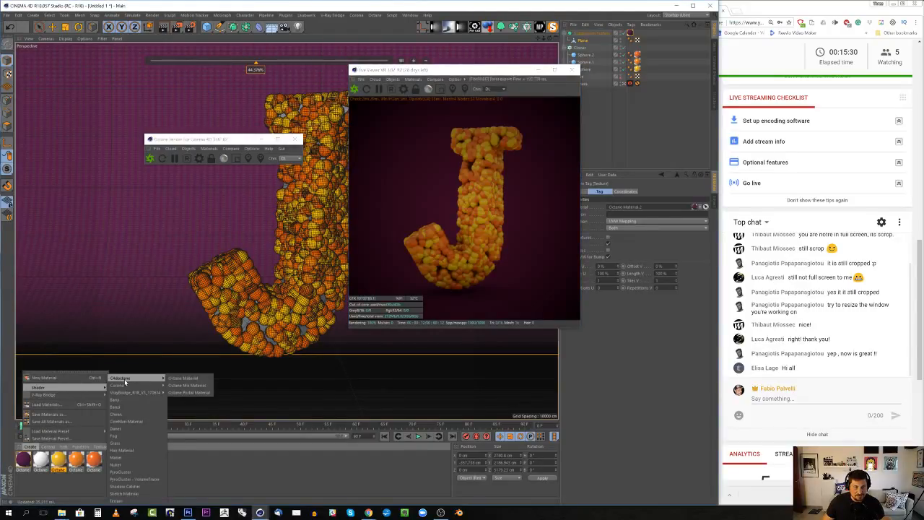
click(194, 379)
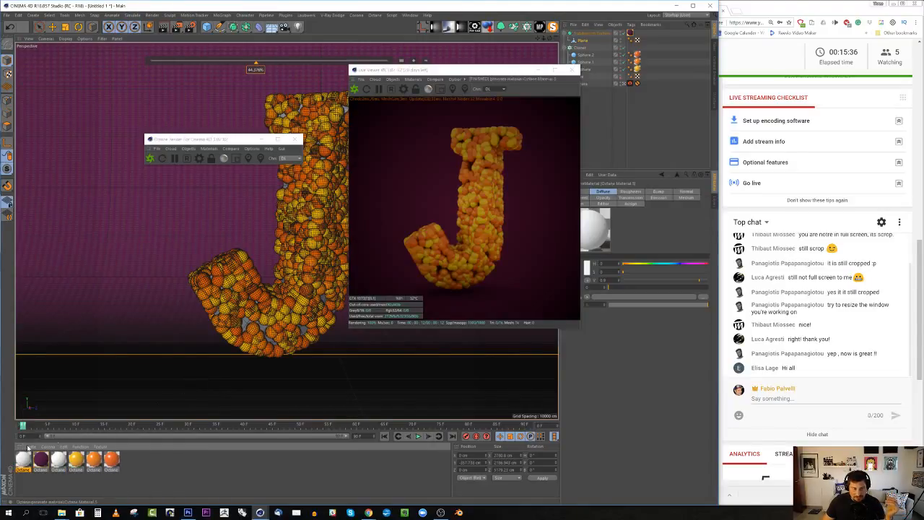
double_click(26, 458)
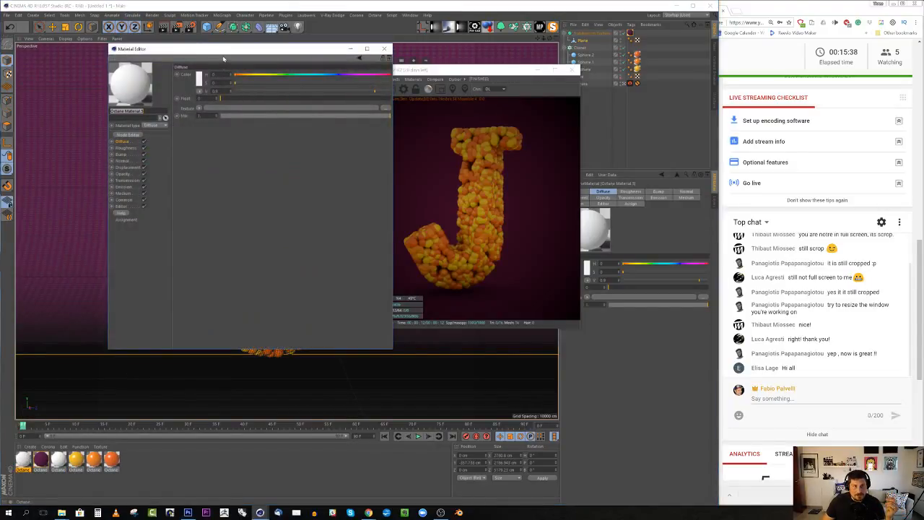
drag(225, 52, 272, 109)
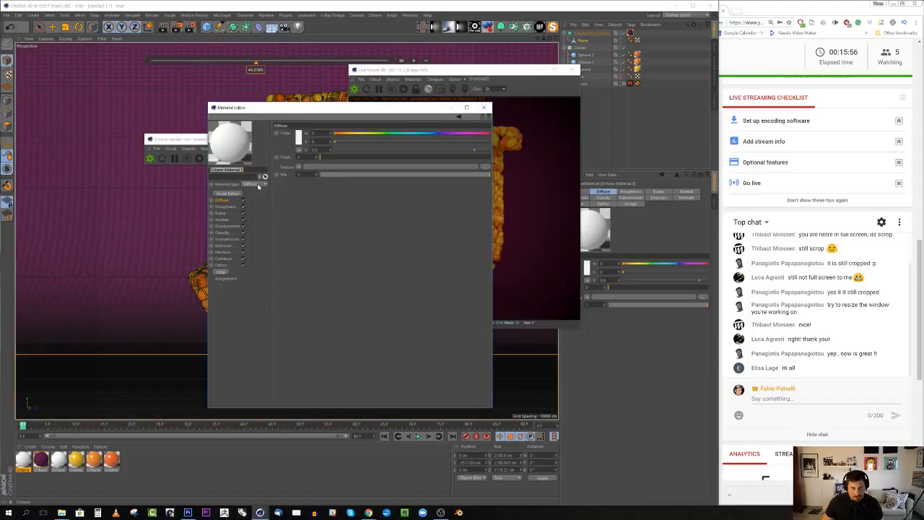
Make the new material Glossy and give it a blue diffuse colour with saturation 1 and hue about 0.63
click(259, 185)
click(250, 195)
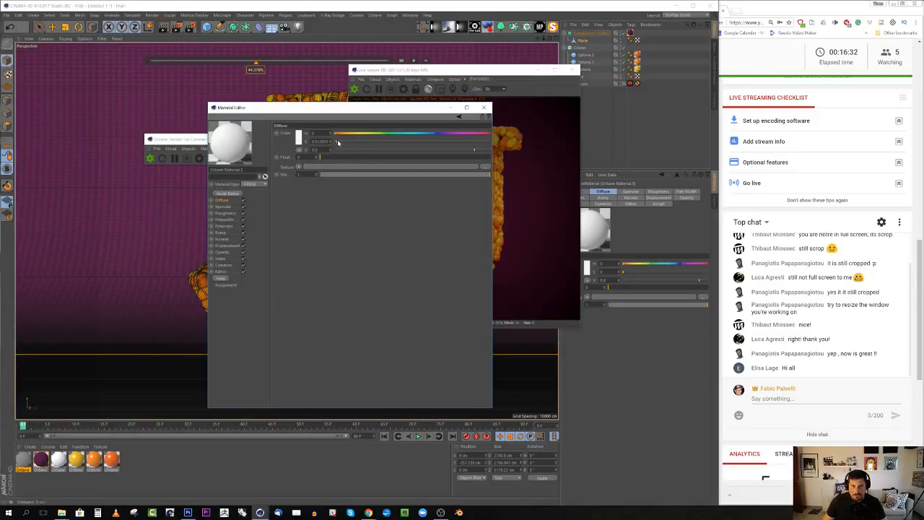
drag(336, 142, 492, 143)
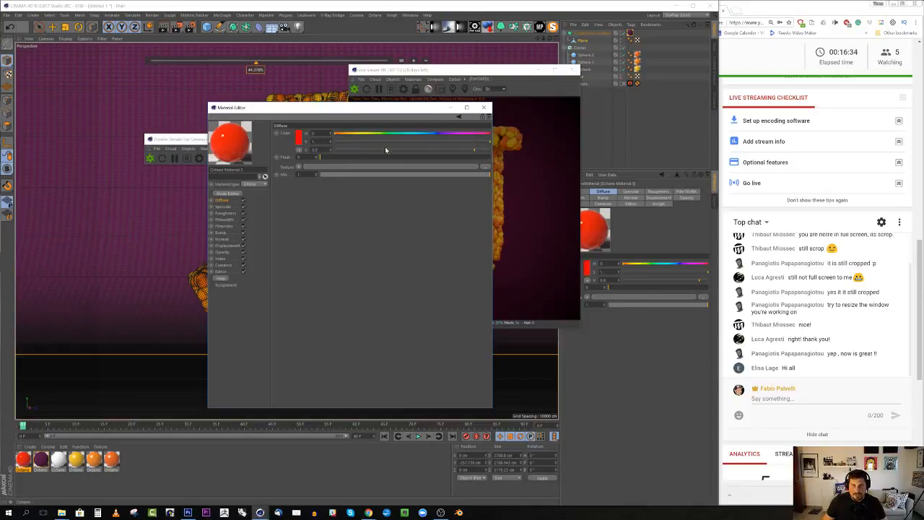
drag(363, 134, 432, 135)
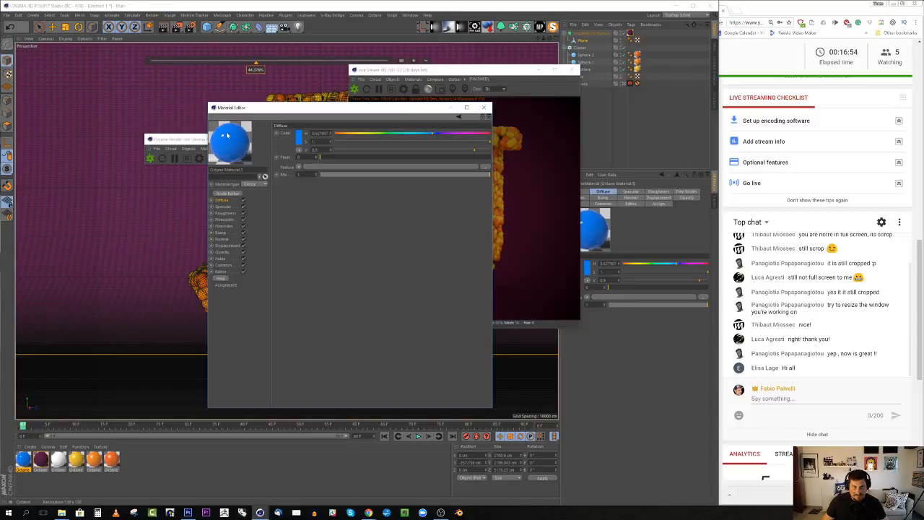
Set the blue material's roughness float to about 0.19, raise its index to slightly above 2, and close the editor
click(225, 214)
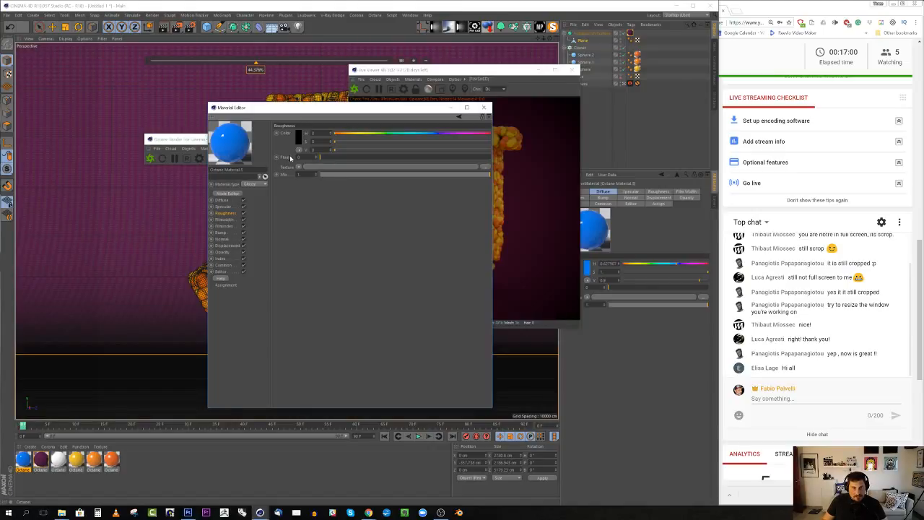
drag(320, 157, 329, 161)
drag(351, 161, 352, 159)
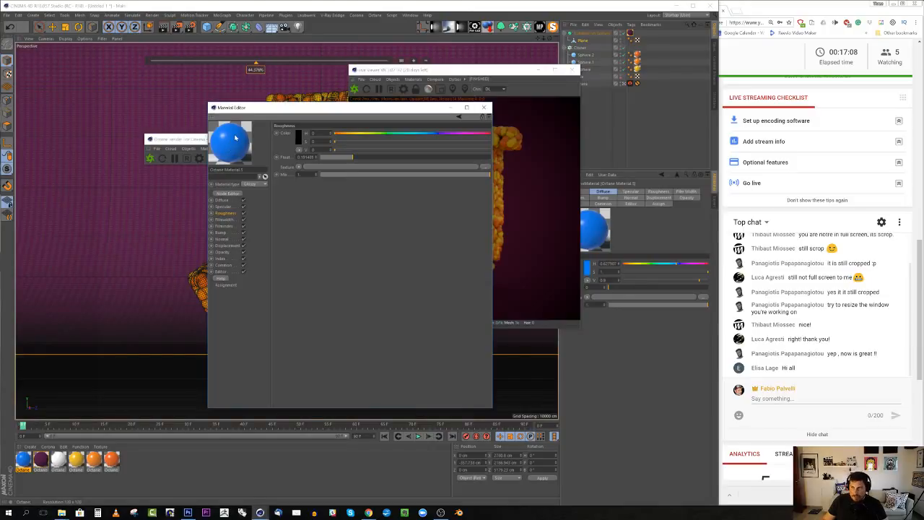
click(221, 259)
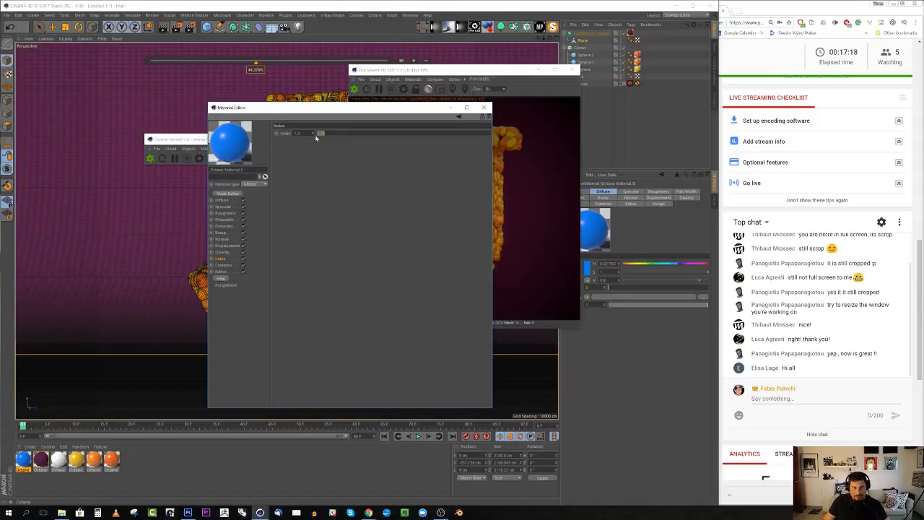
drag(328, 134, 348, 135)
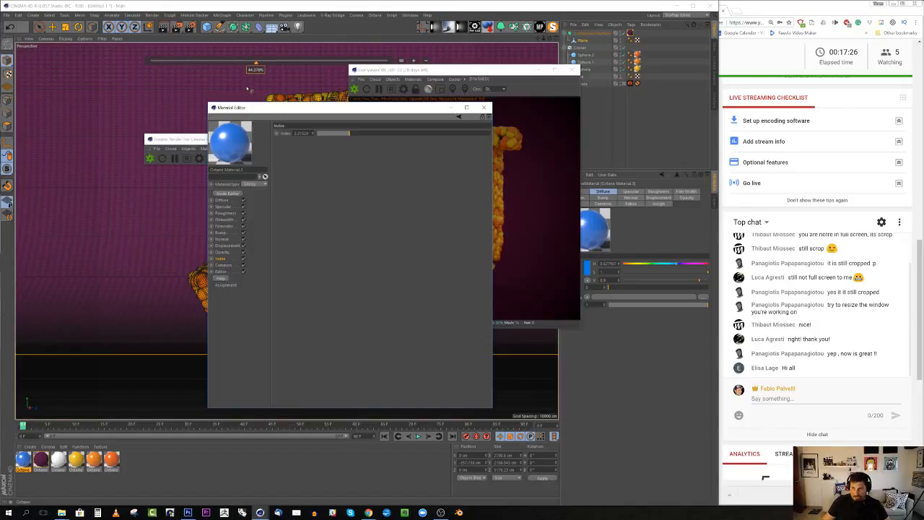
click(483, 109)
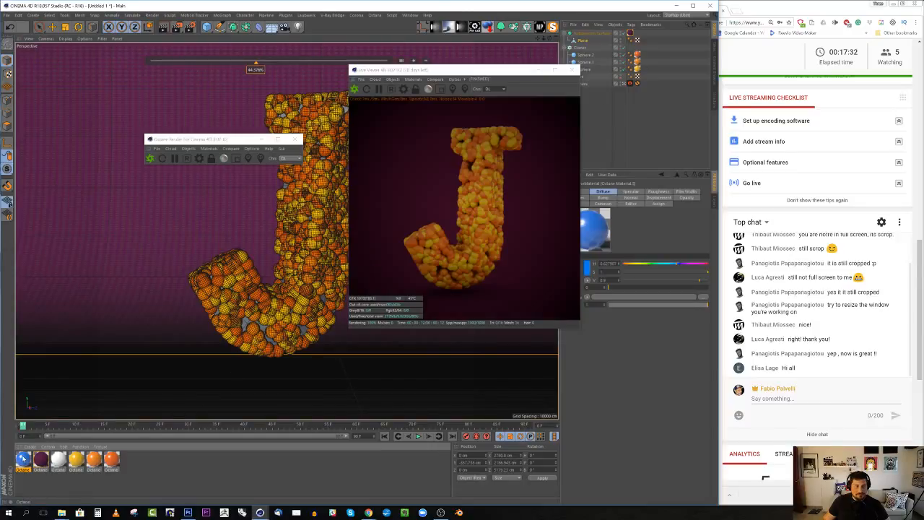
Replace the red-orange material on the Cloner's first sphere with the blue one and reposition the Live Viewer to check the render
drag(23, 458, 637, 61)
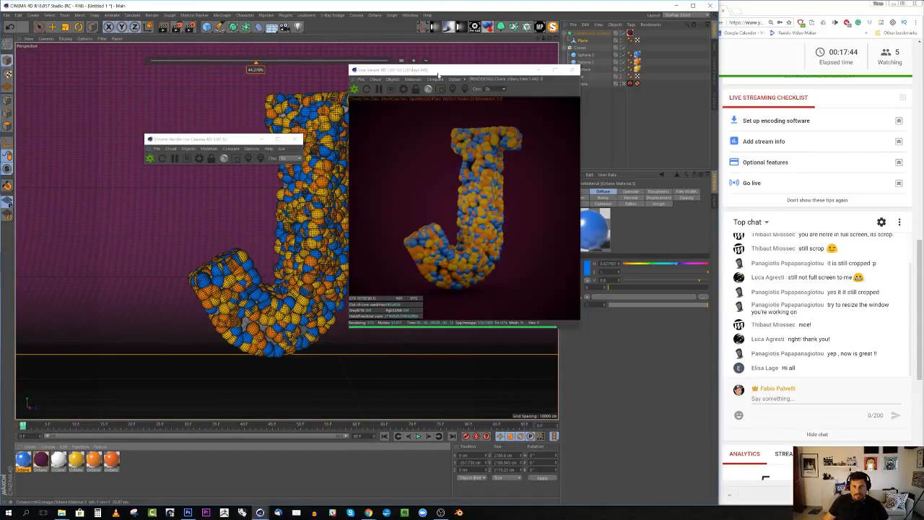
drag(439, 74, 379, 91)
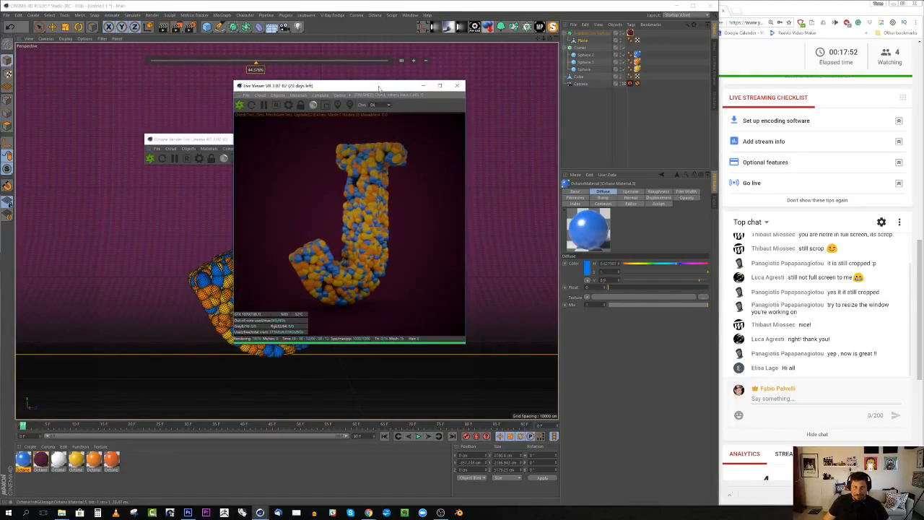
drag(381, 87, 356, 79)
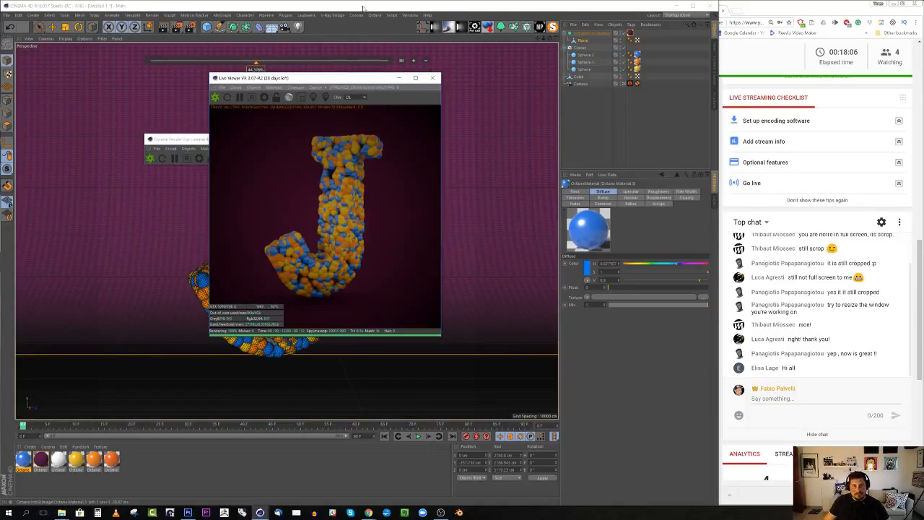
Add a Sky object to the scene and give it an Octane Environment tag
click(273, 27)
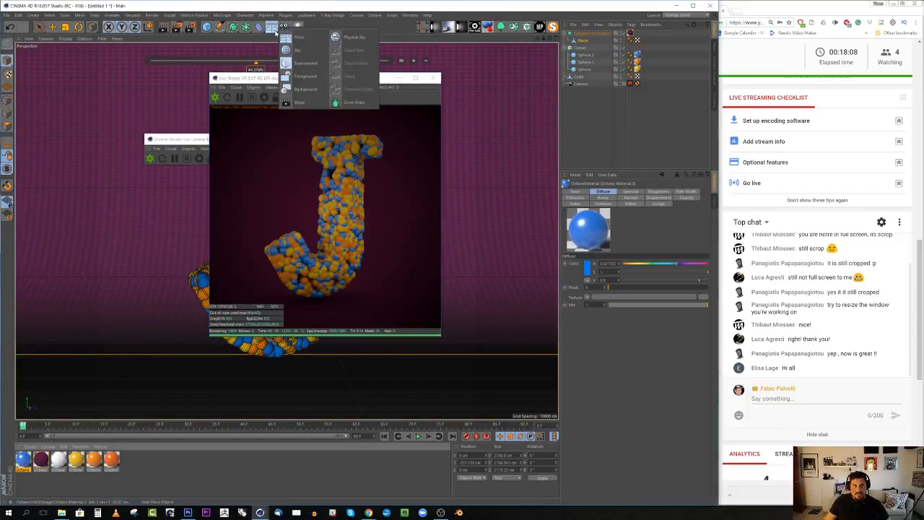
click(297, 50)
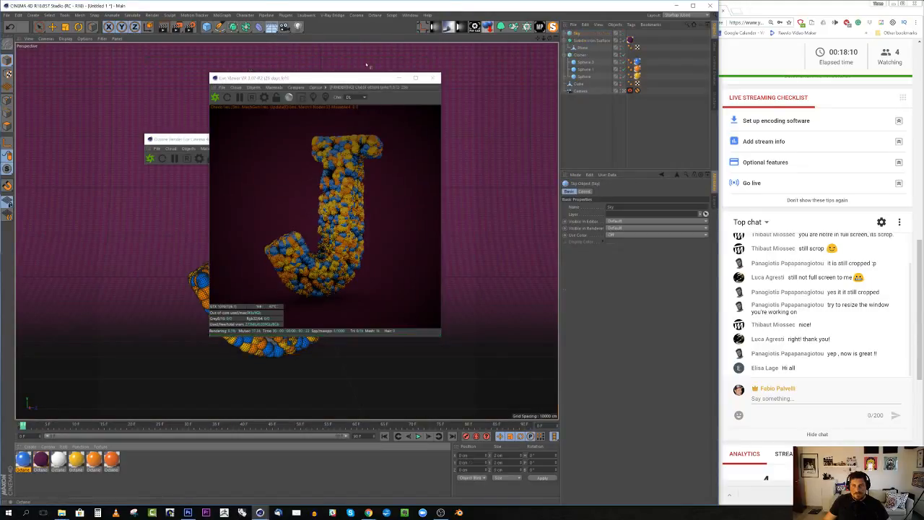
right_click(578, 35)
mouse_move(606, 46)
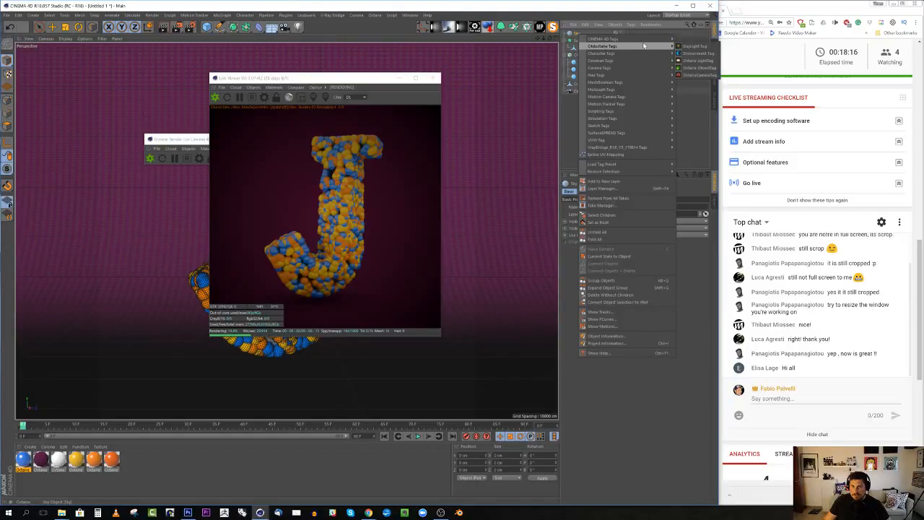
click(694, 53)
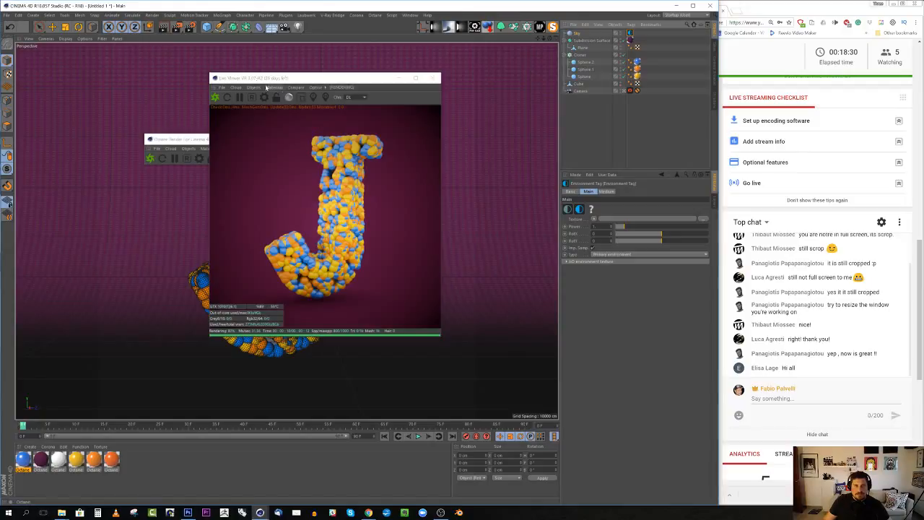
Render the letter J scene to the Picture Viewer and reduce the viewer from full screen
click(177, 28)
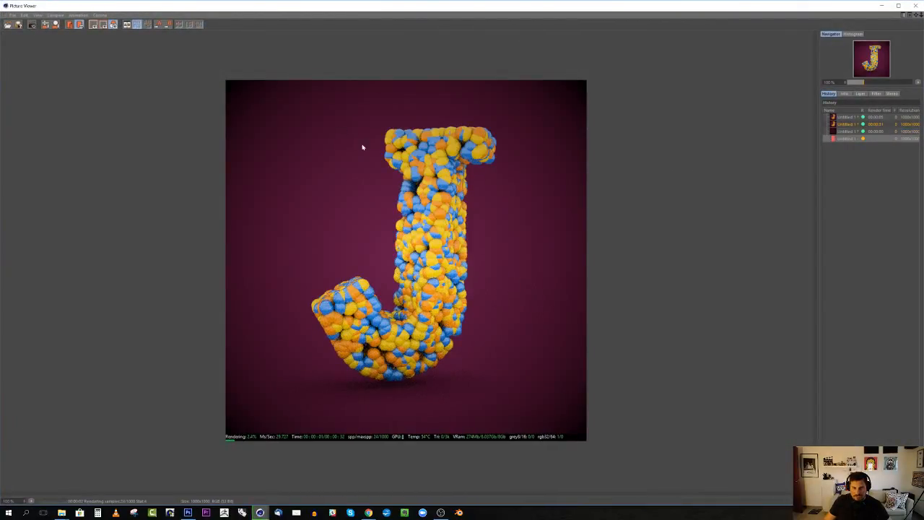
double_click(688, 7)
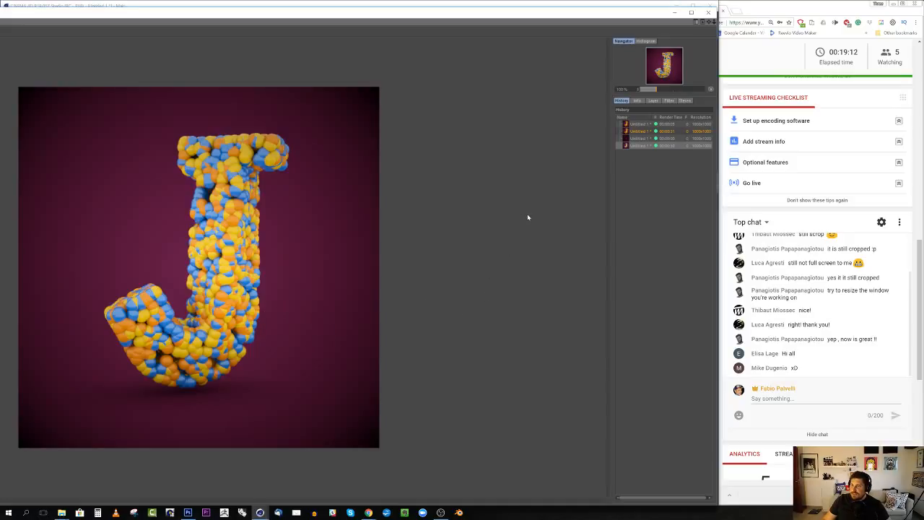
click(710, 14)
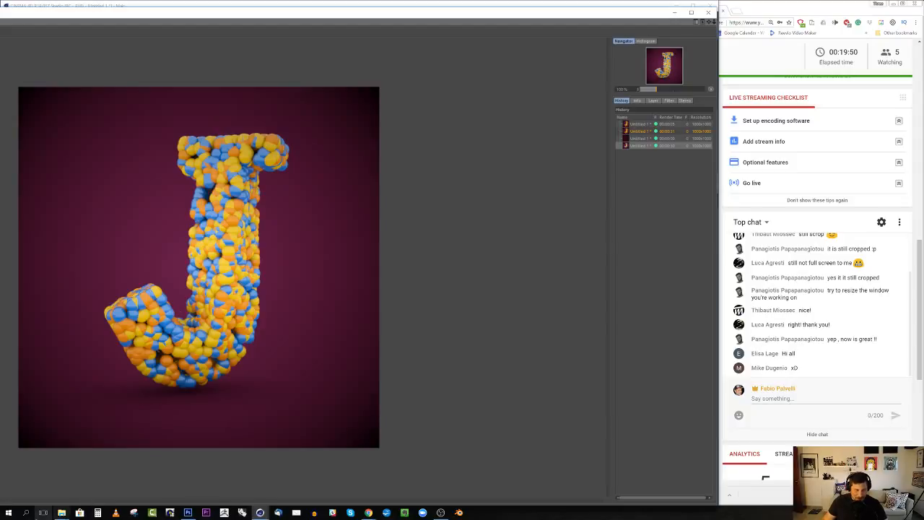
Switch to File Explorer, go to the 36_type folder and open the image A_1.jpg
mouse_move(61, 511)
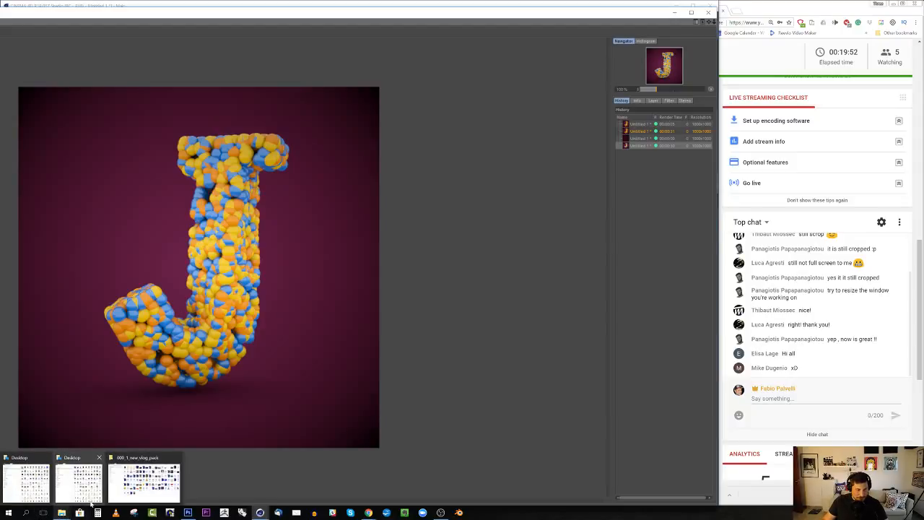
click(75, 497)
click(78, 199)
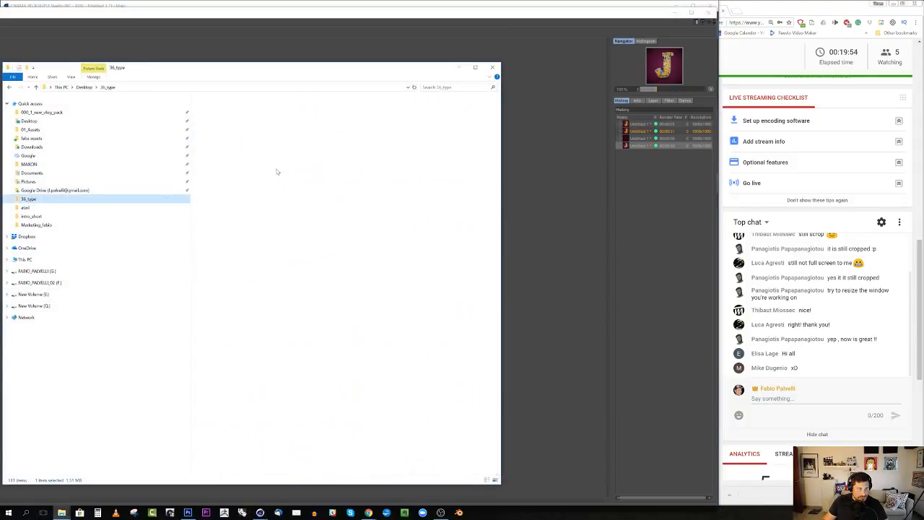
click(430, 120)
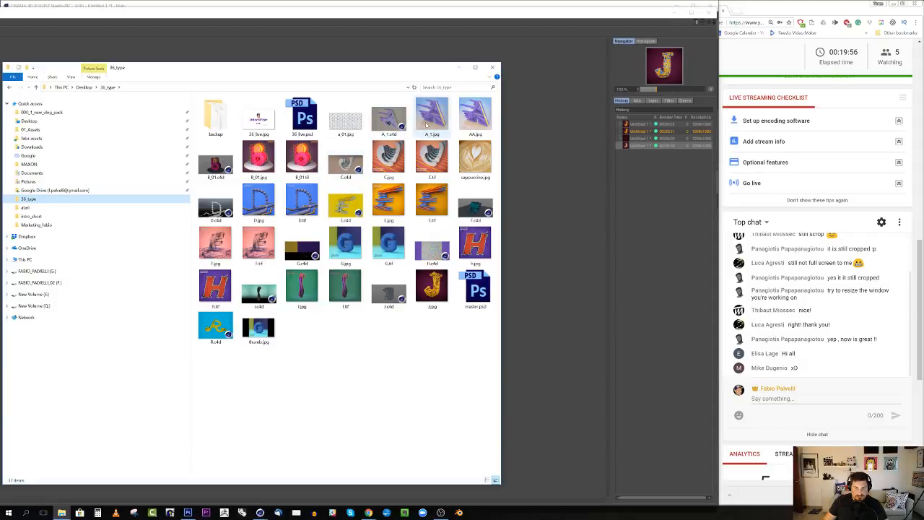
key(Return)
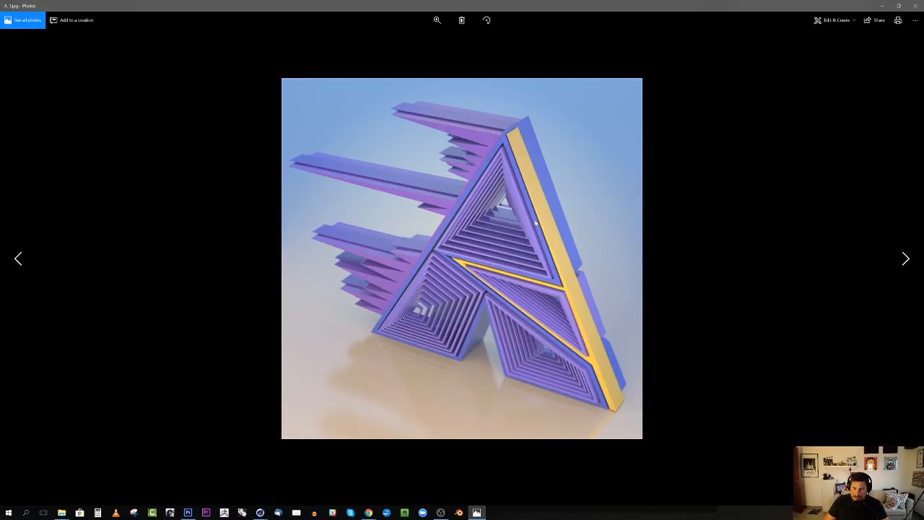
Browse the finished letter images one by one from A through to J, and put the photo viewer away
key(Right)
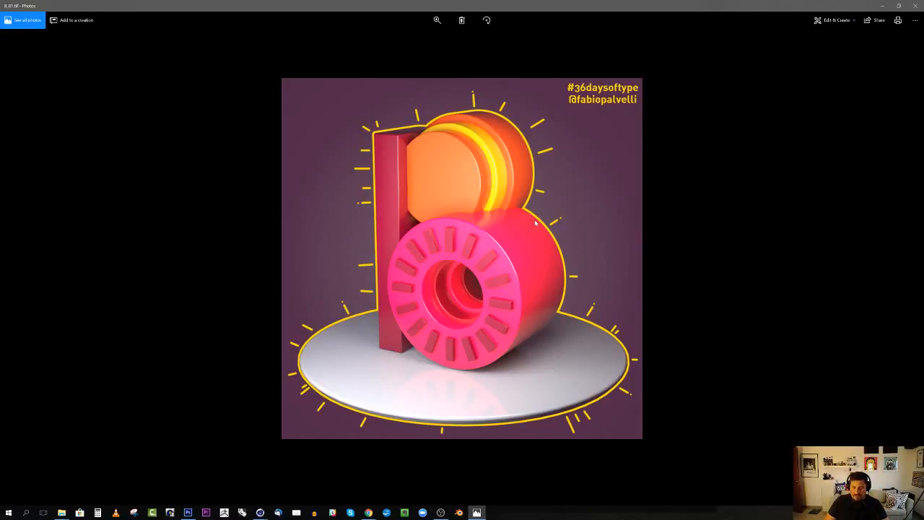
key(Right)
key(Right)
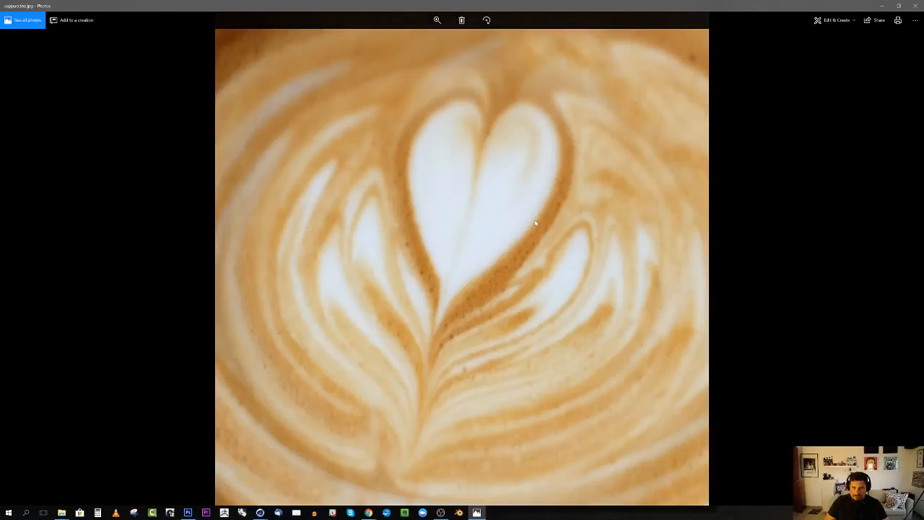
key(Right)
key(Right)
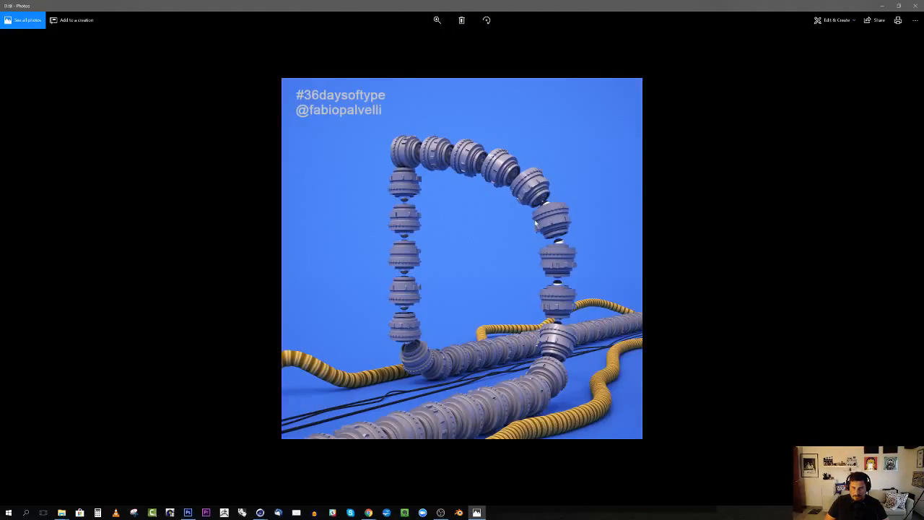
key(Right)
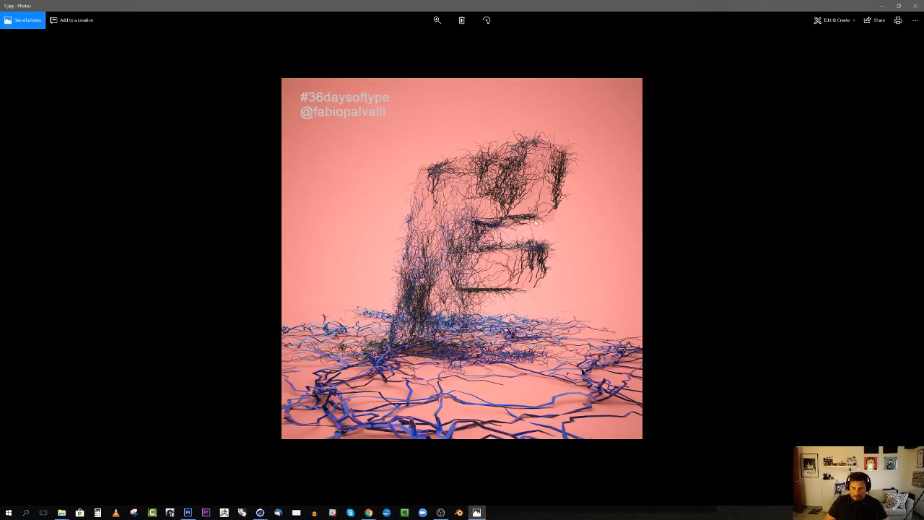
key(Right)
key(Right)
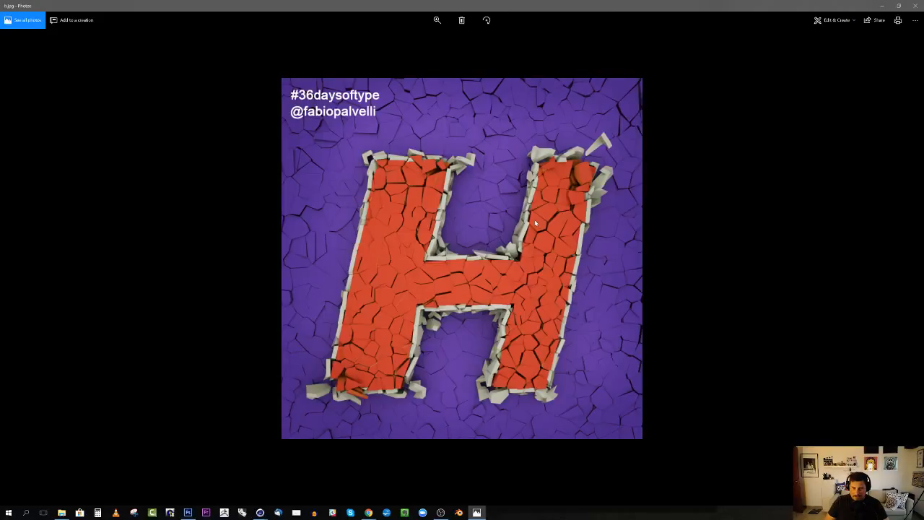
key(Right)
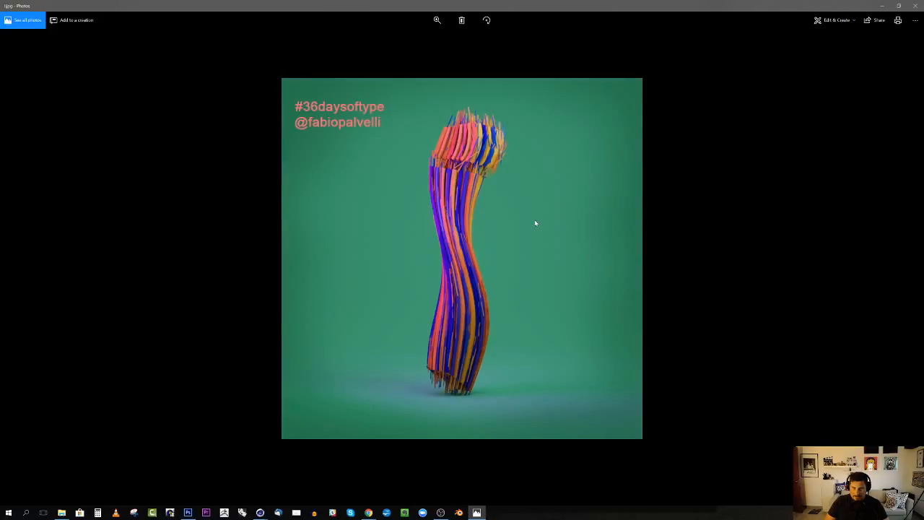
key(Right)
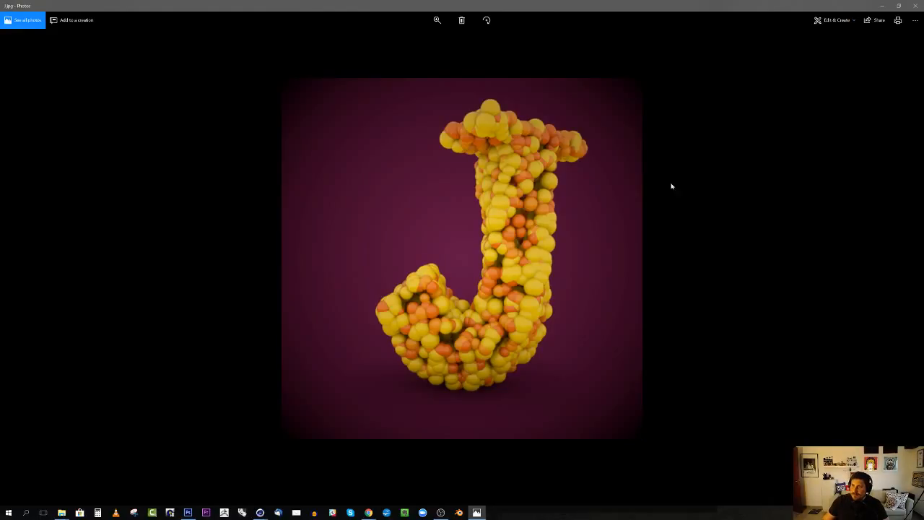
click(885, 4)
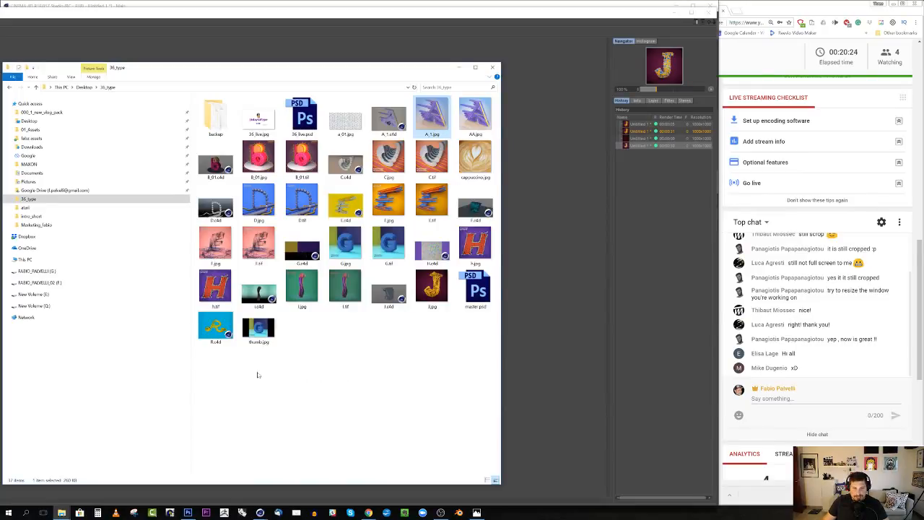
Open the R.c4d scene in Cinema 4D, close the Live Viewer and move the Octane window clear of the letter
click(214, 327)
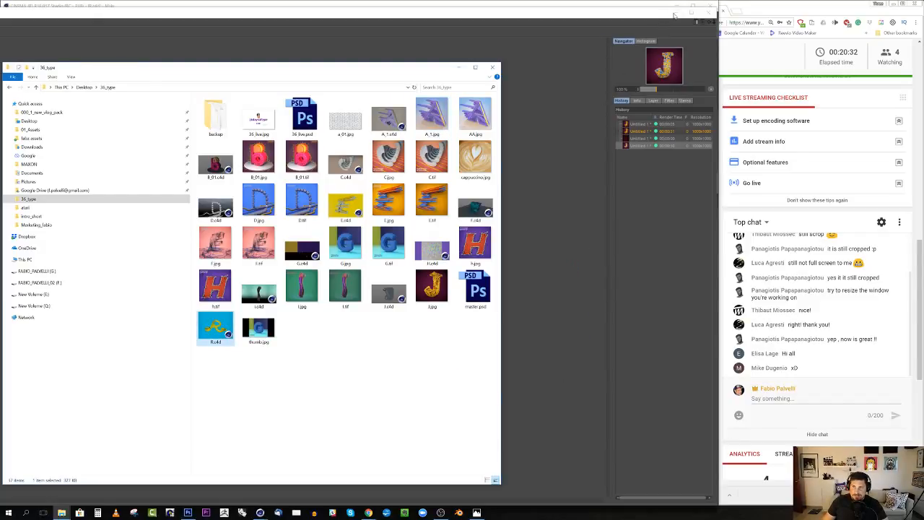
click(675, 14)
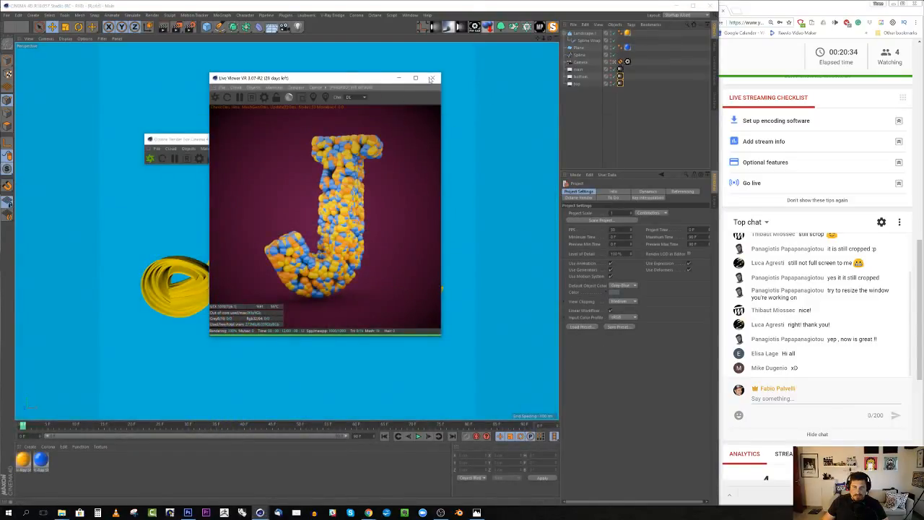
click(432, 77)
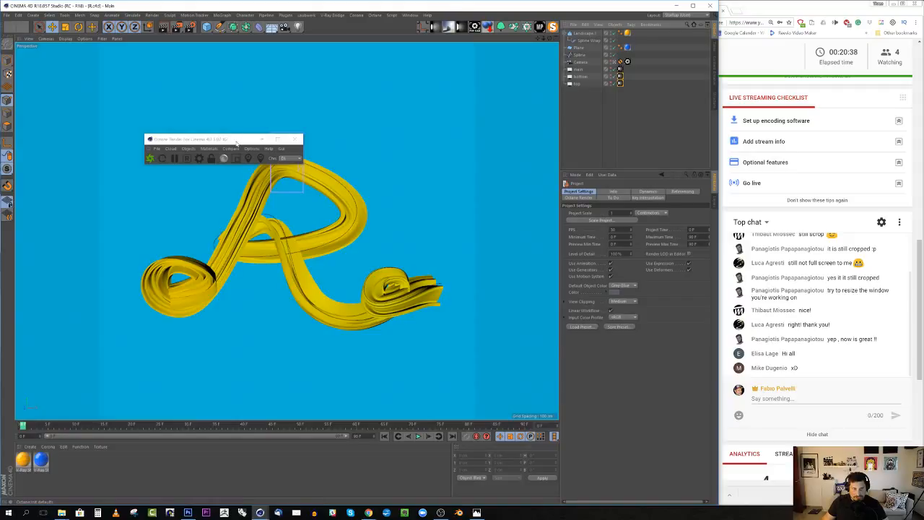
drag(237, 140, 226, 94)
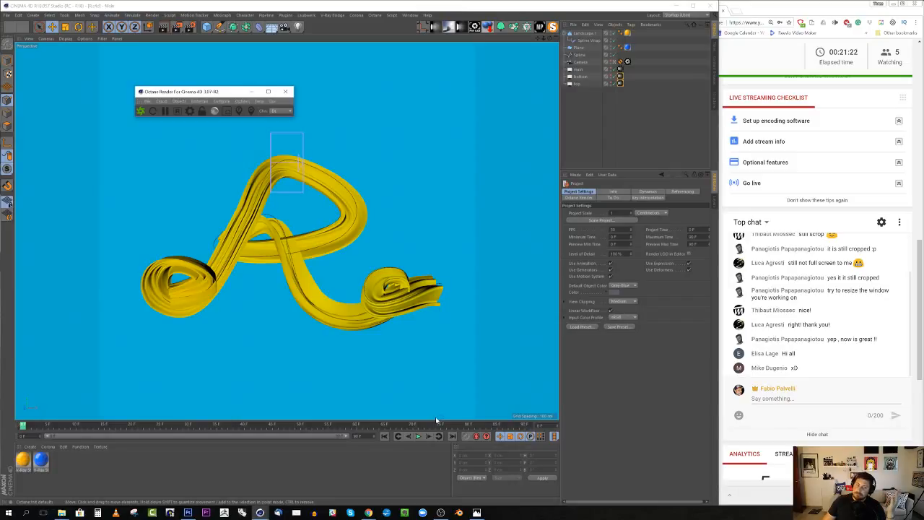
click(454, 480)
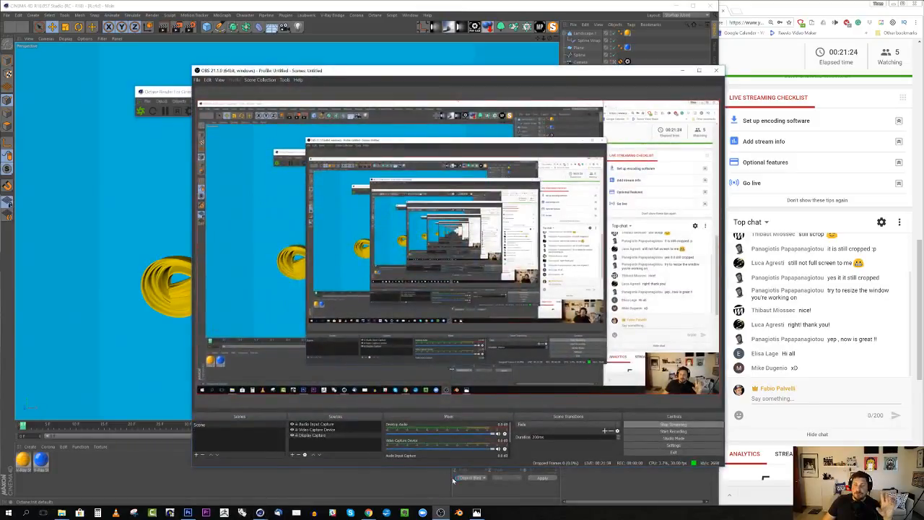